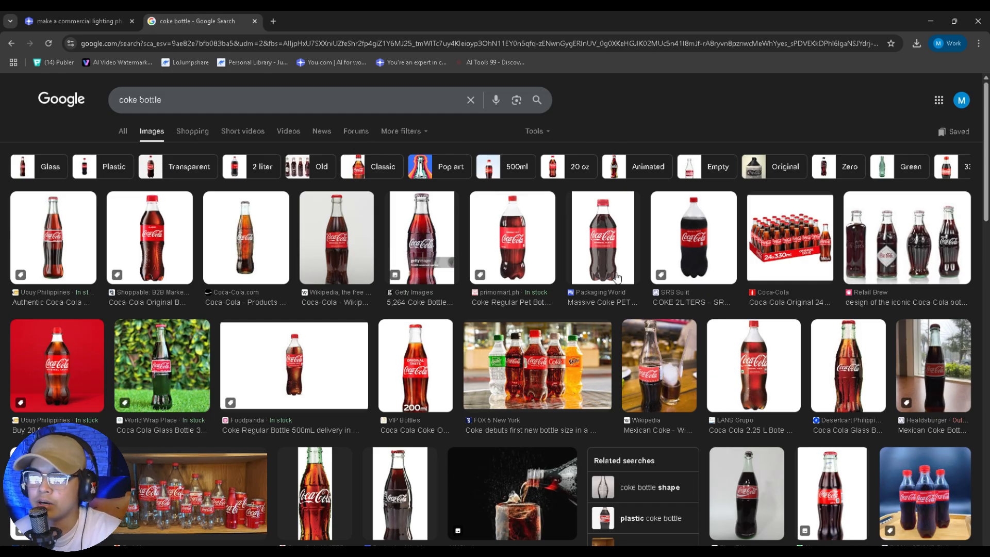
- Browse the coke bottle image results and open the Unsplash photo of a glass bottle on a red background
scroll(613, 281, "down", 2)
scroll(609, 289, "down", 1)
scroll(577, 312, "down", 6)
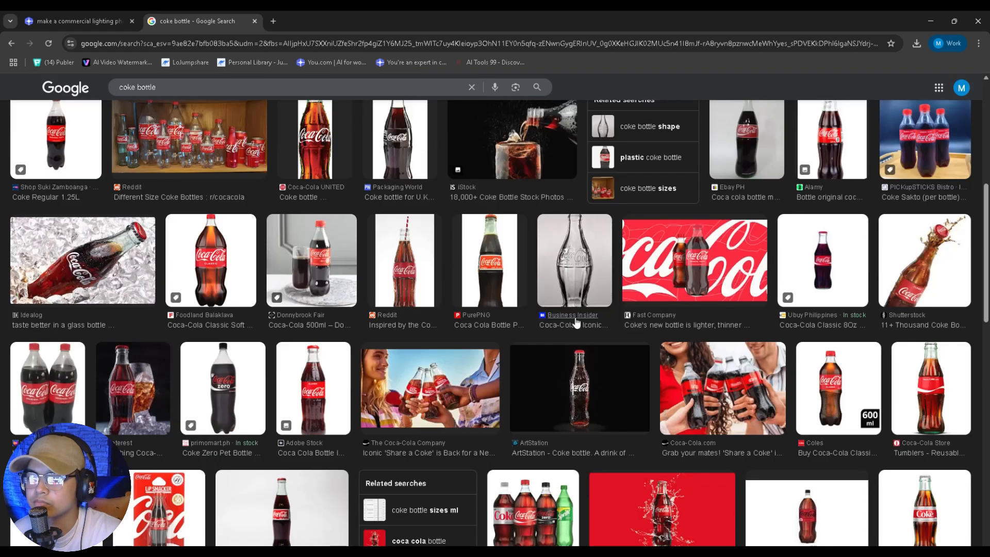
scroll(603, 351, "down", 3)
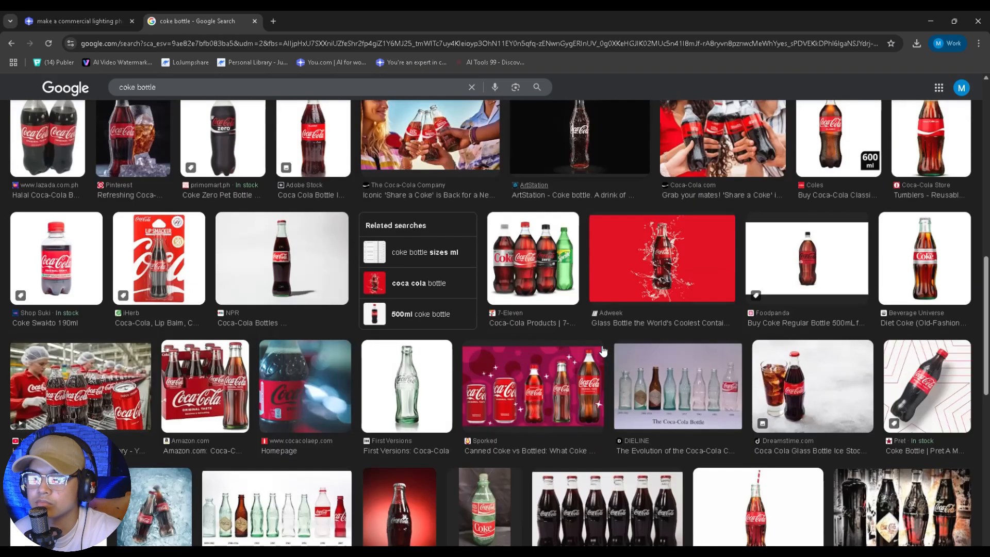
scroll(604, 351, "down", 3)
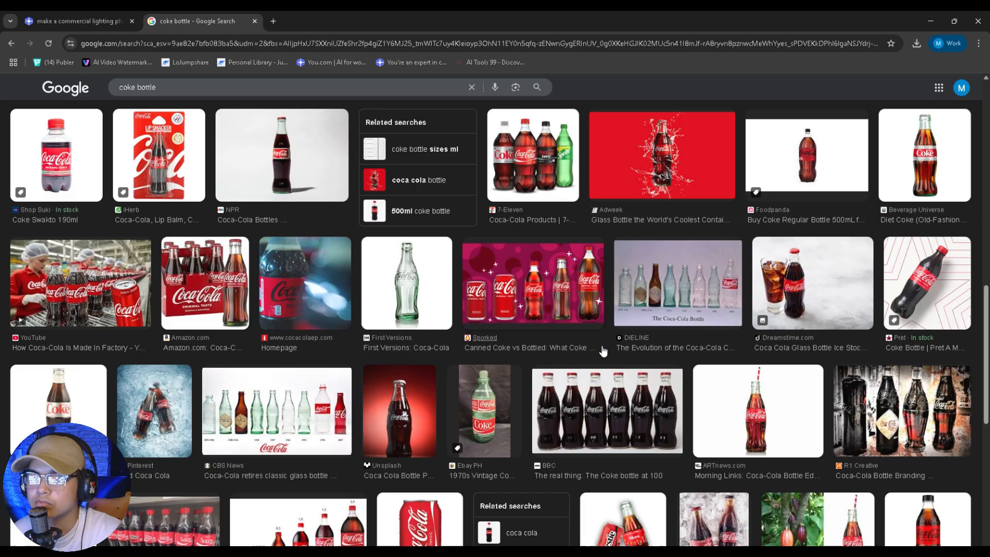
left_click(393, 405)
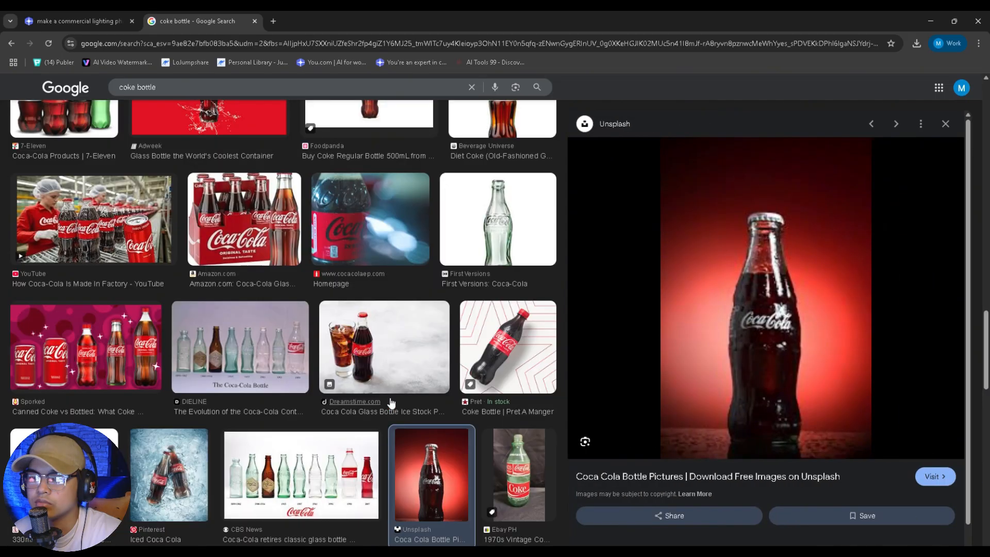
right_click(754, 323)
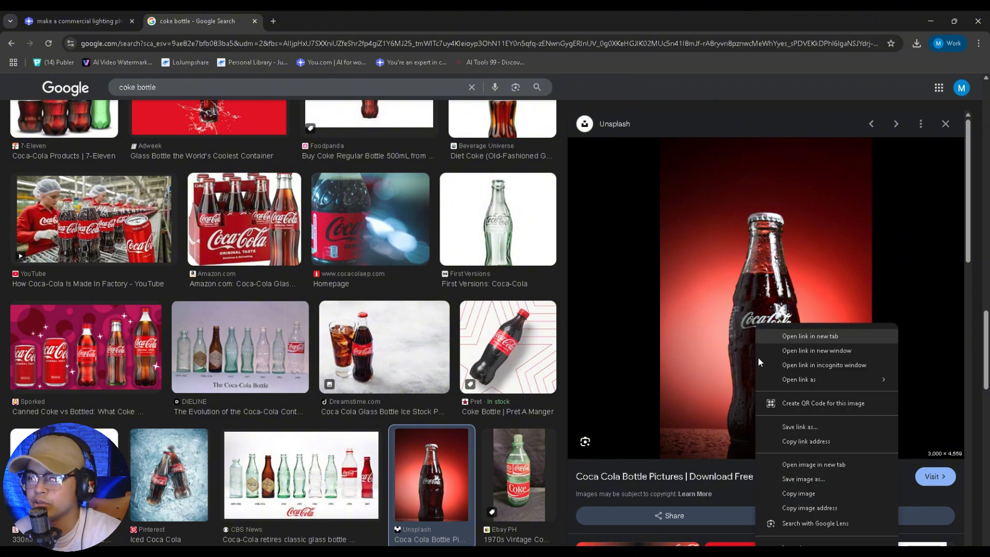
left_click(804, 478)
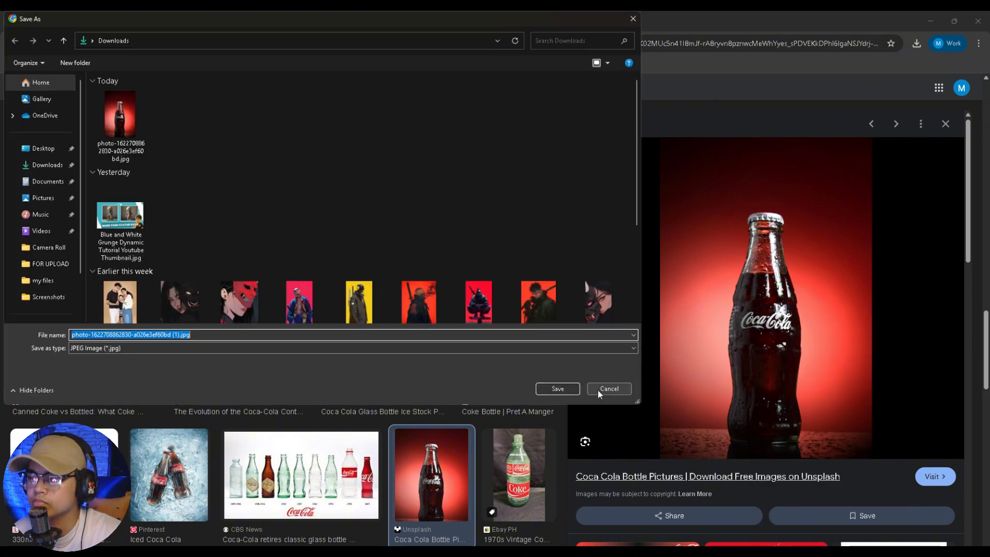
left_click(555, 390)
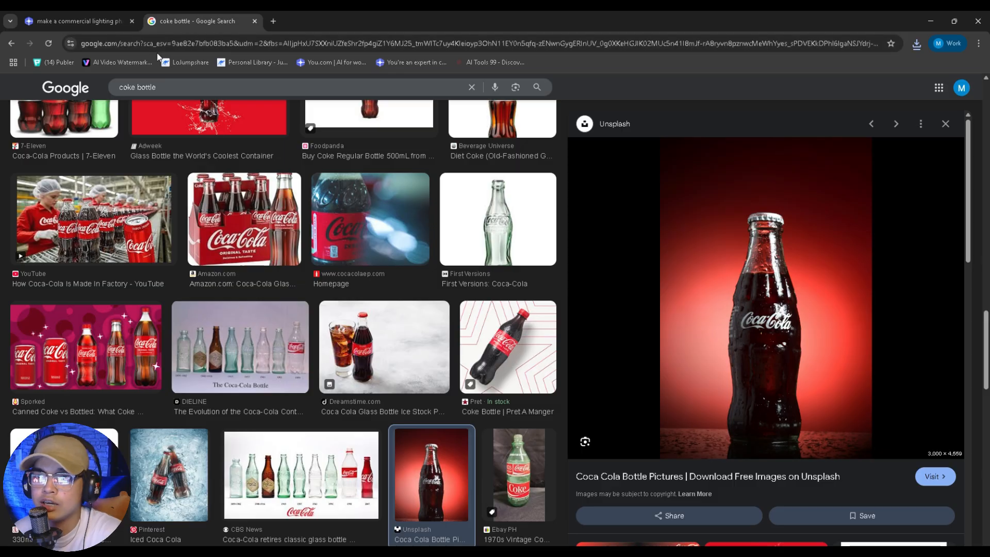
- Switch to the you.com chat and review its prompts and bottle images, from the dark table shot through the beach, diner and cozy dining table versions
left_click(99, 27)
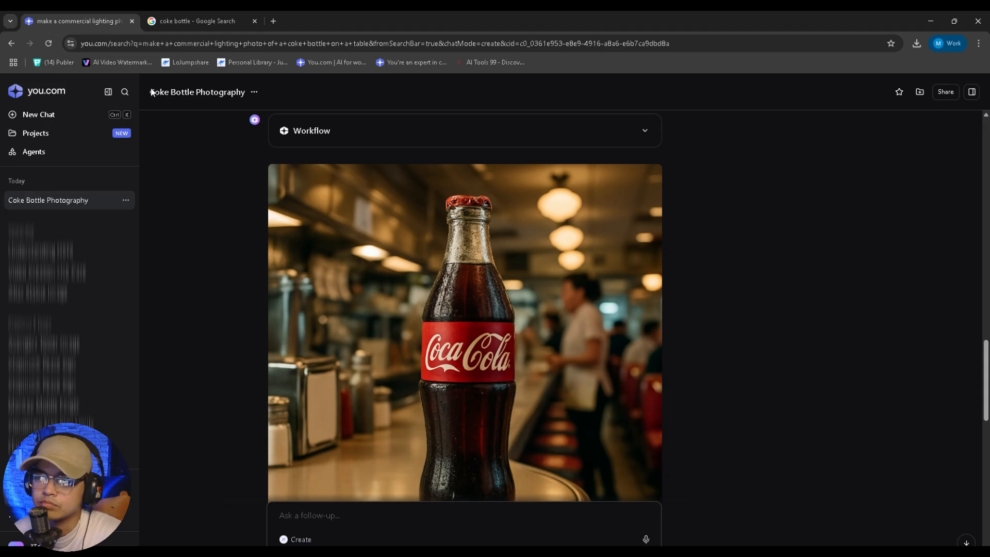
scroll(543, 196, "up", 10)
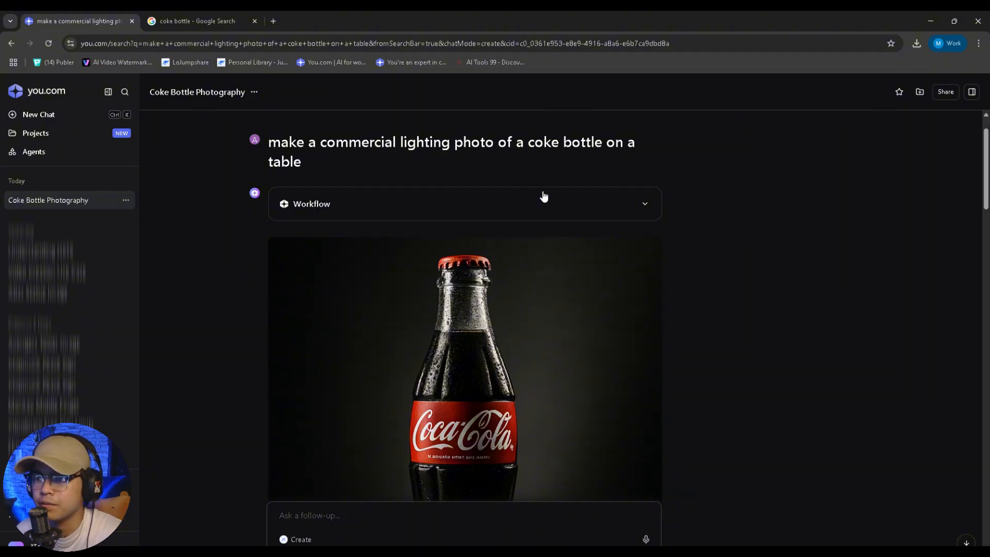
scroll(603, 263, "down", 2)
scroll(636, 263, "down", 2)
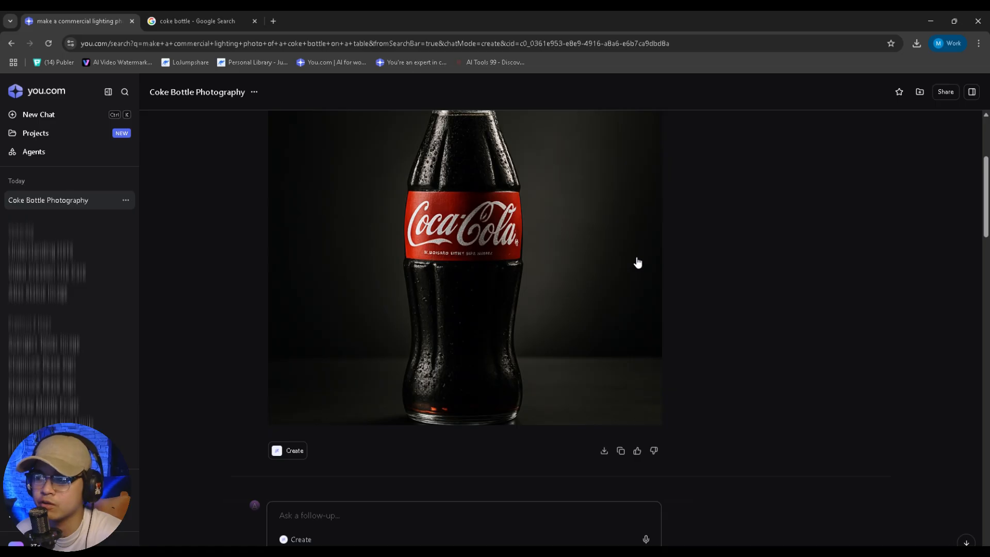
scroll(637, 263, "down", 2)
scroll(637, 263, "down", 4)
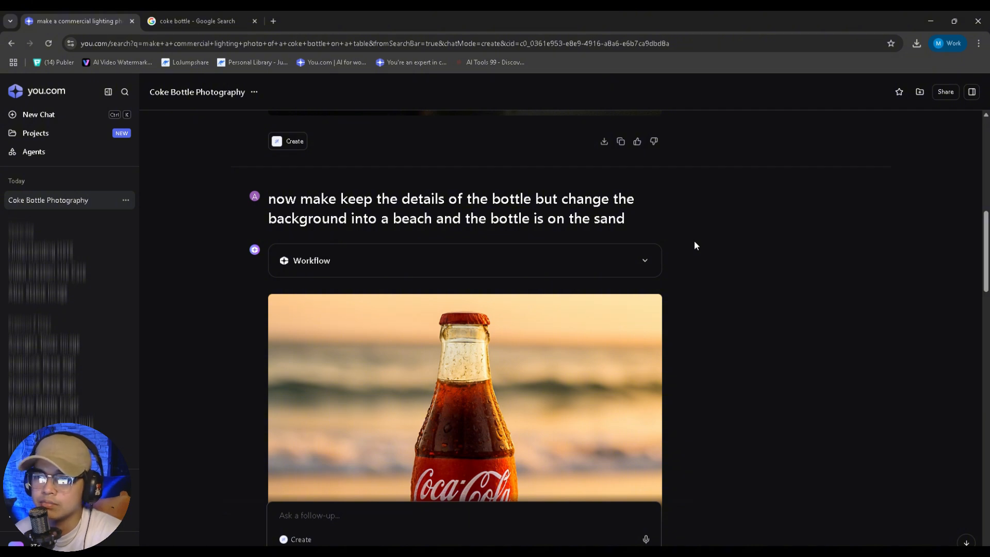
scroll(694, 242, "down", 2)
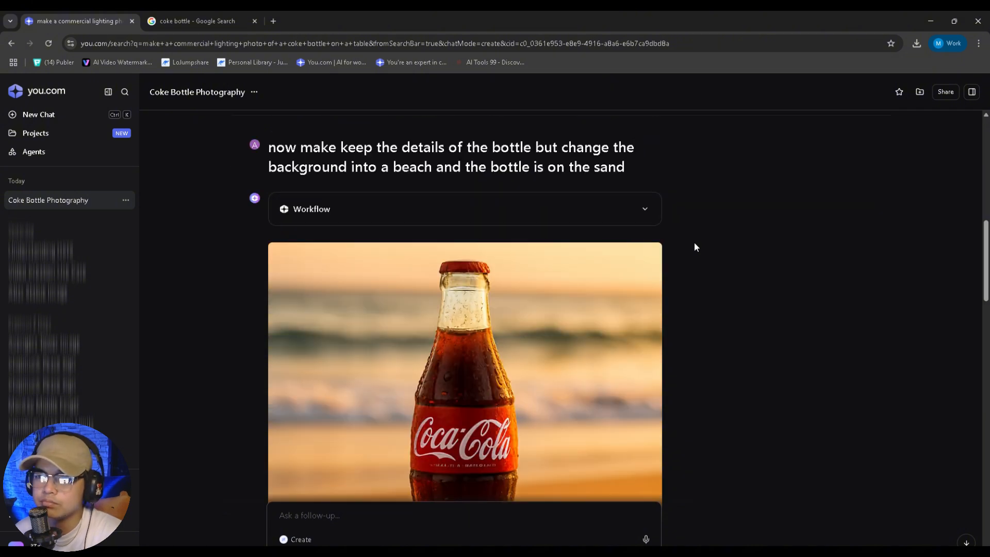
scroll(694, 242, "up", 1)
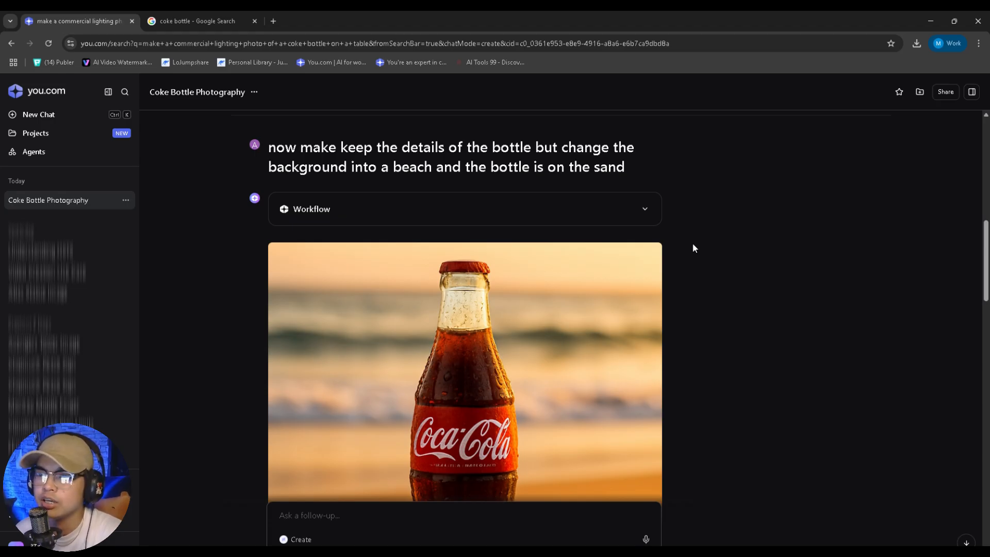
scroll(692, 248, "down", 1)
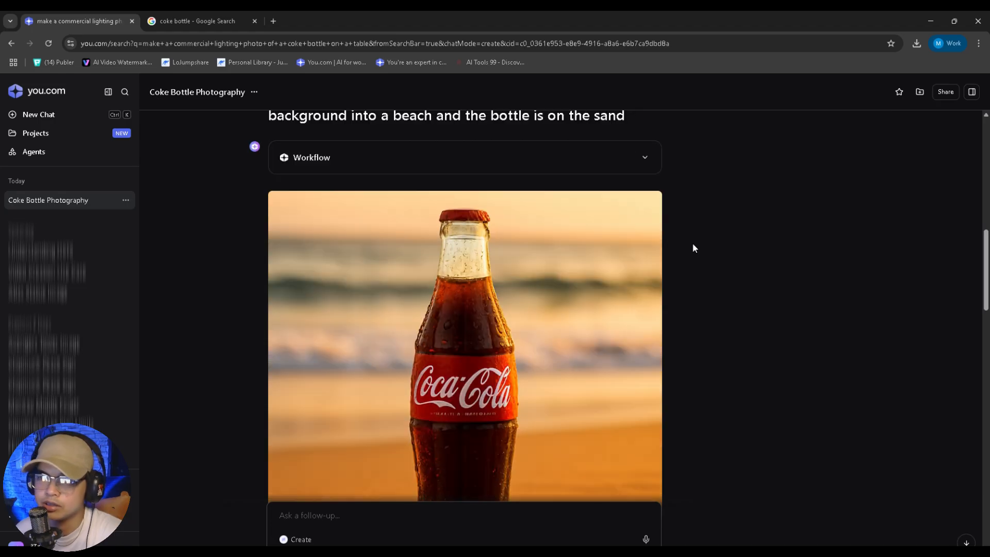
scroll(693, 248, "down", 4)
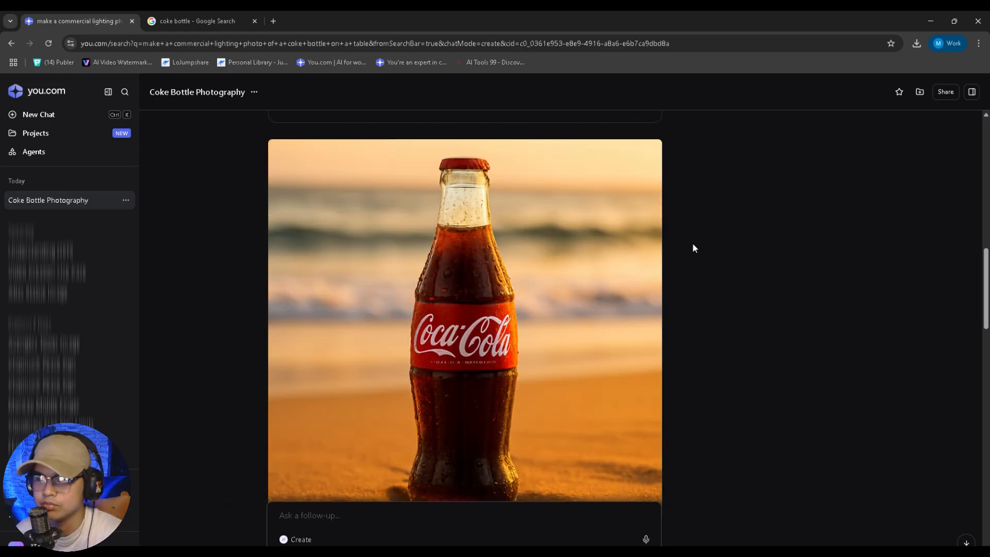
scroll(693, 248, "up", 1)
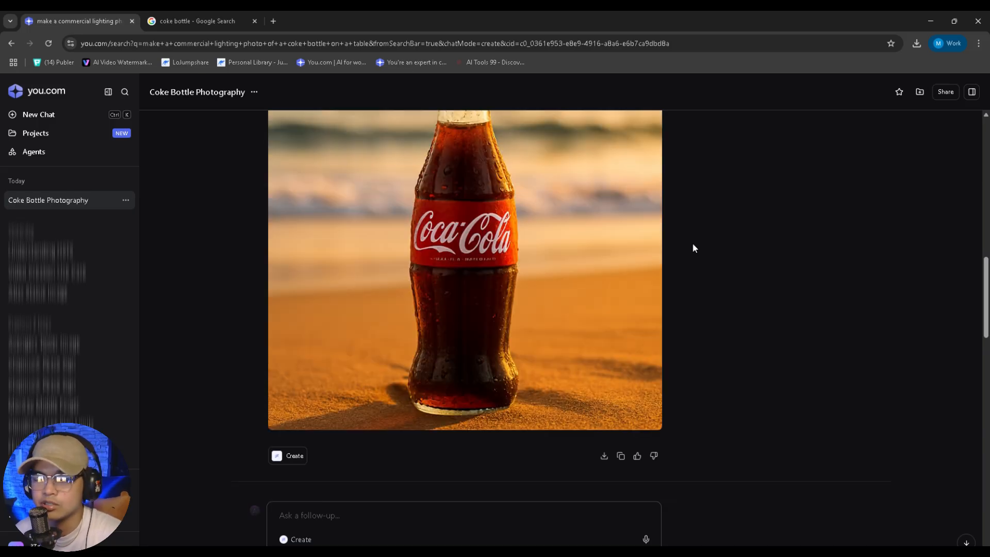
scroll(693, 247, "down", 4)
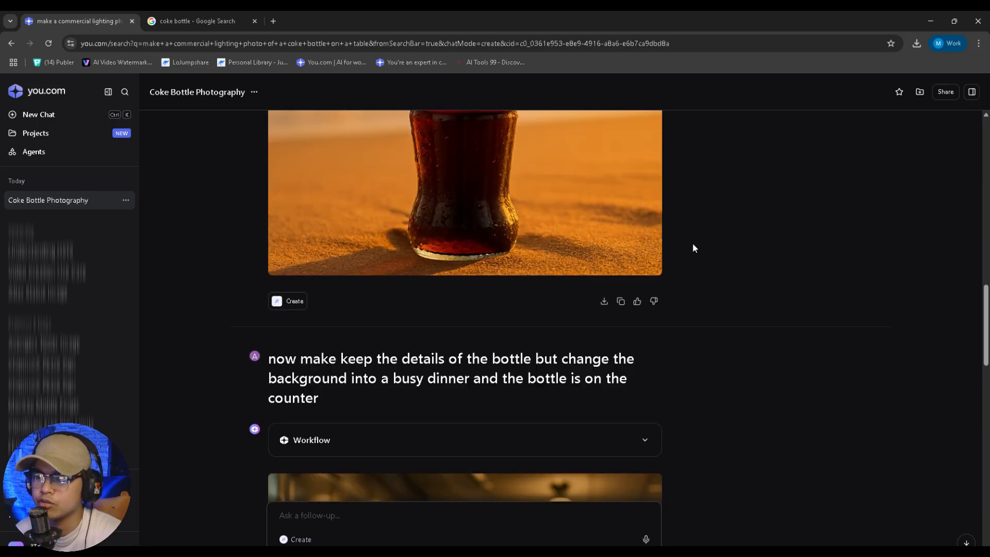
scroll(693, 248, "down", 1)
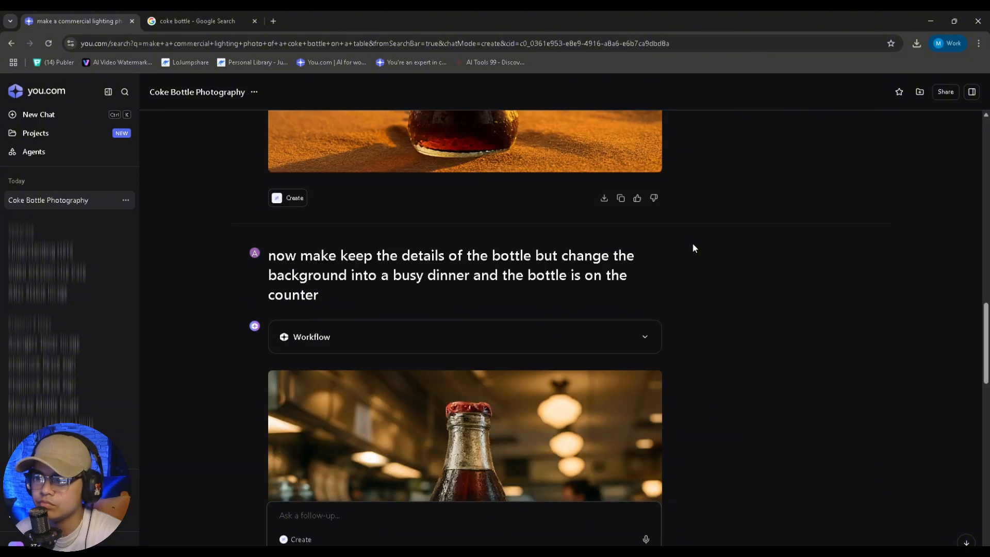
scroll(693, 248, "down", 3)
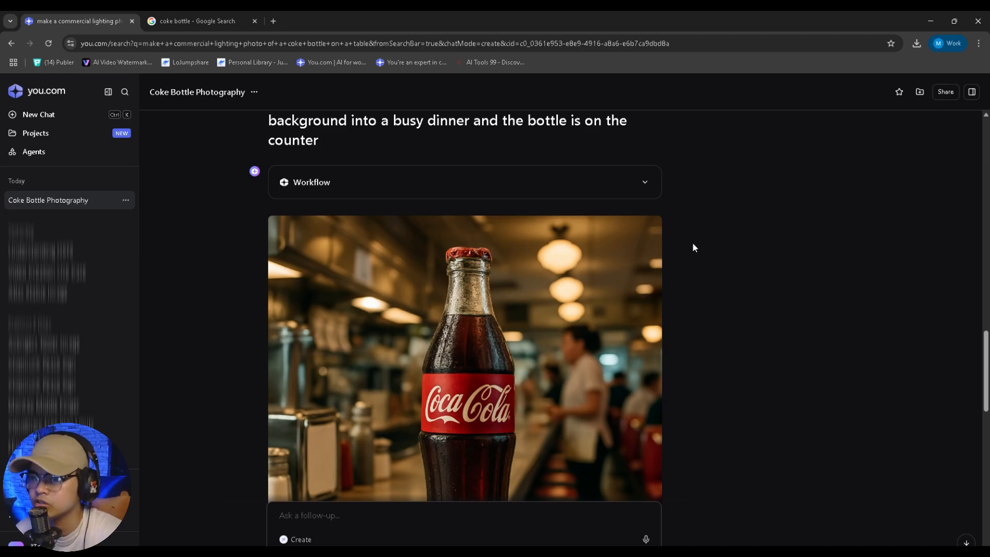
scroll(692, 248, "down", 1)
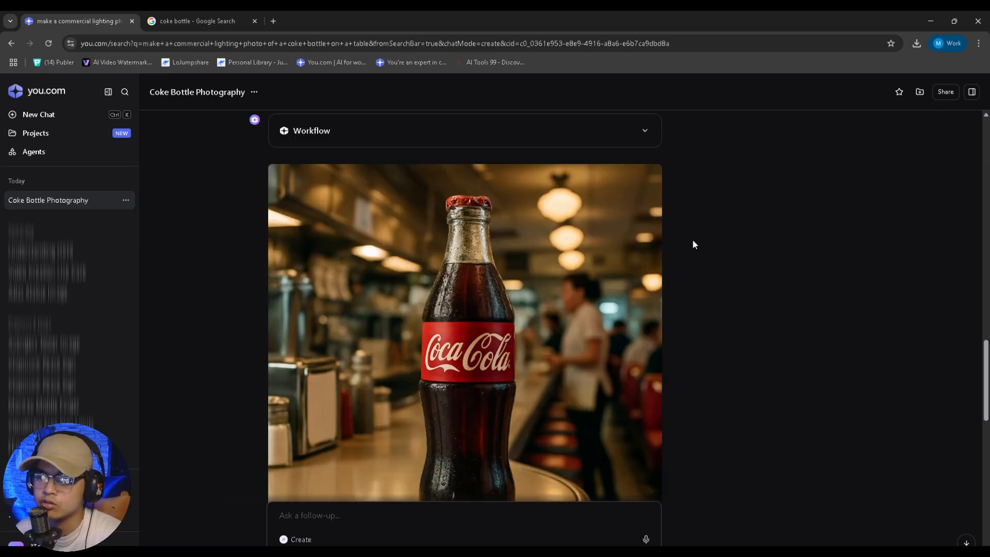
scroll(692, 244, "down", 1)
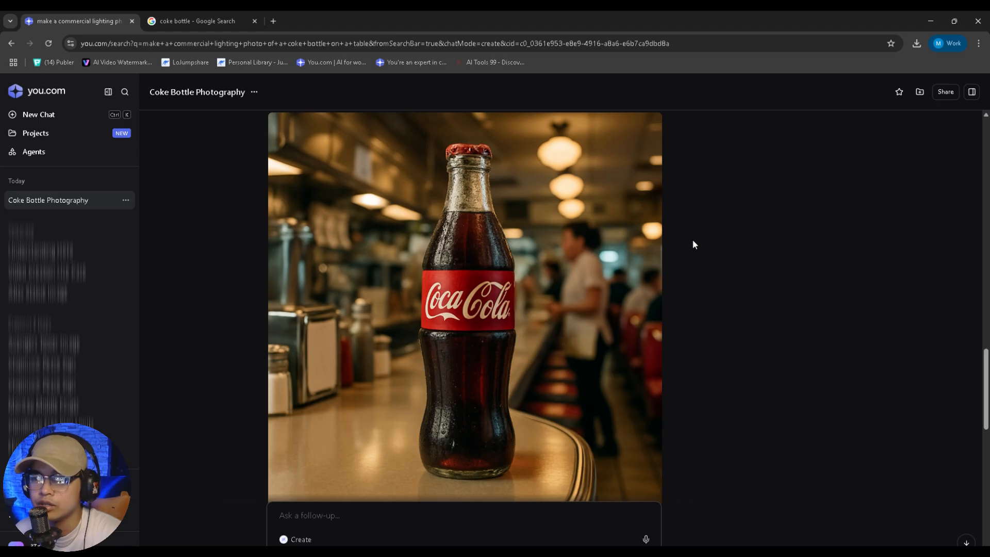
scroll(692, 246, "down", 2)
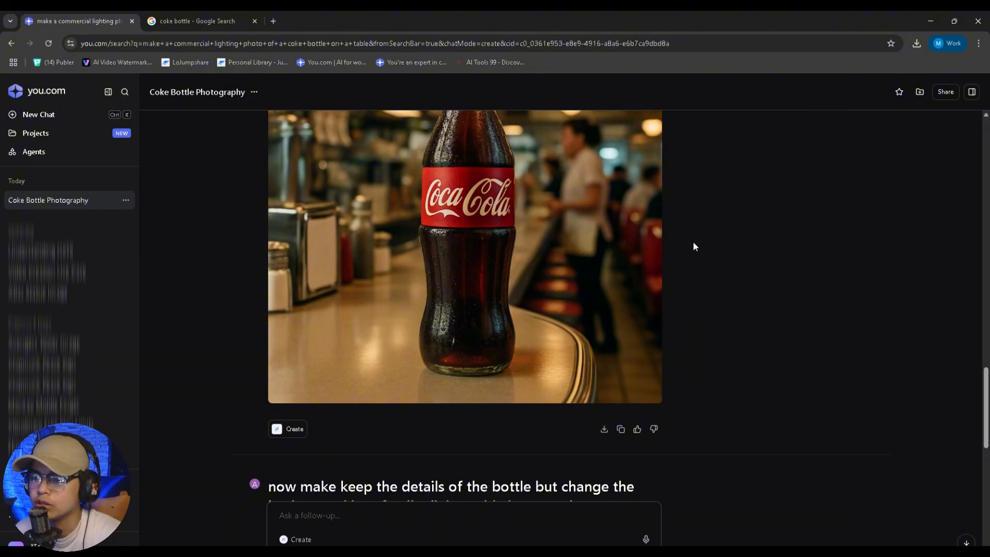
scroll(694, 246, "down", 4)
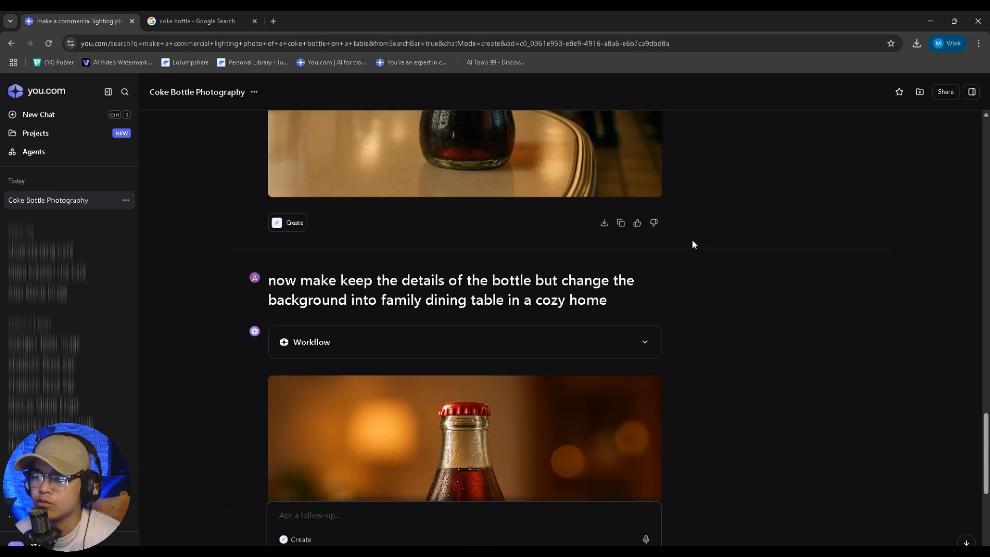
scroll(715, 361, "down", 5)
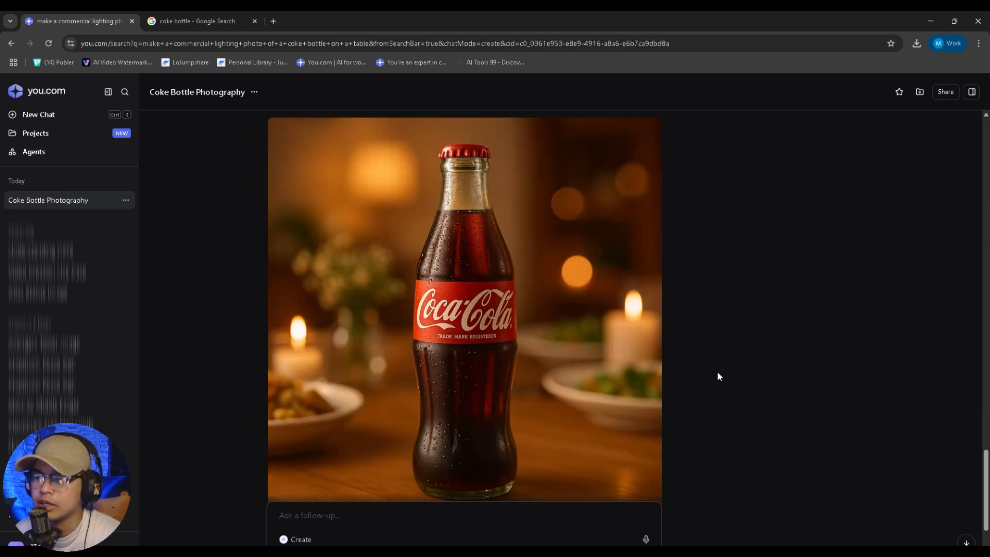
scroll(719, 377, "down", 1)
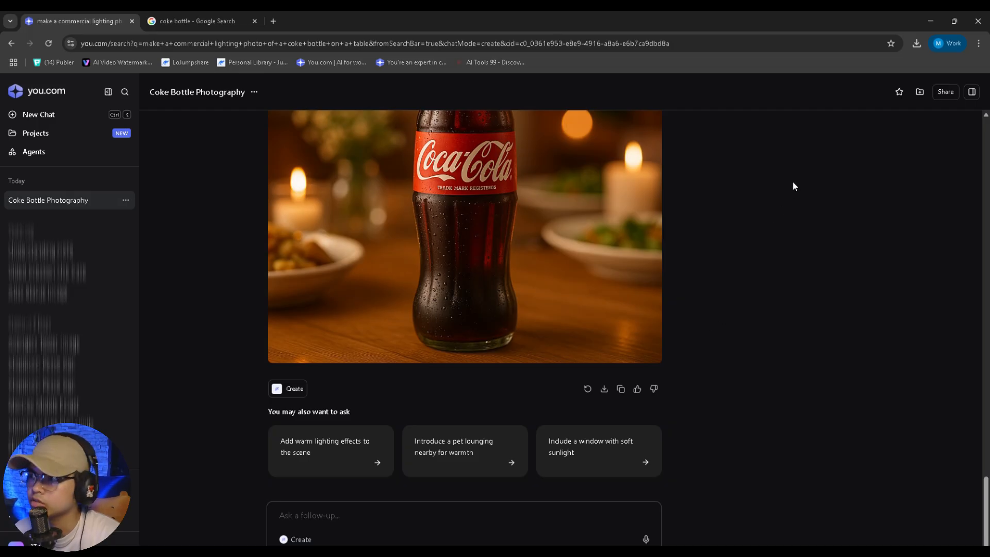
- Switch to PixVerse, choose the Transition mode and set the number of image frames to 4
left_click(926, 29)
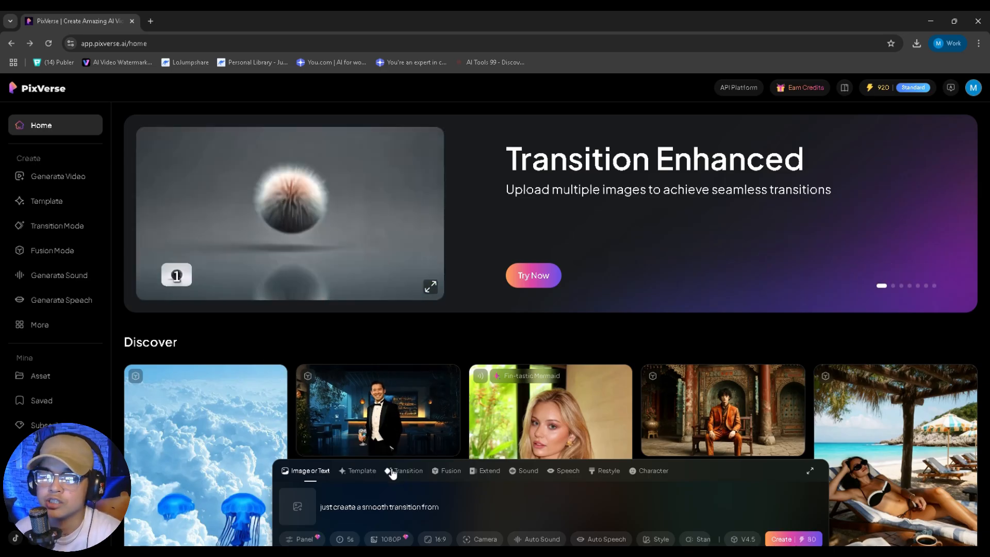
left_click(394, 472)
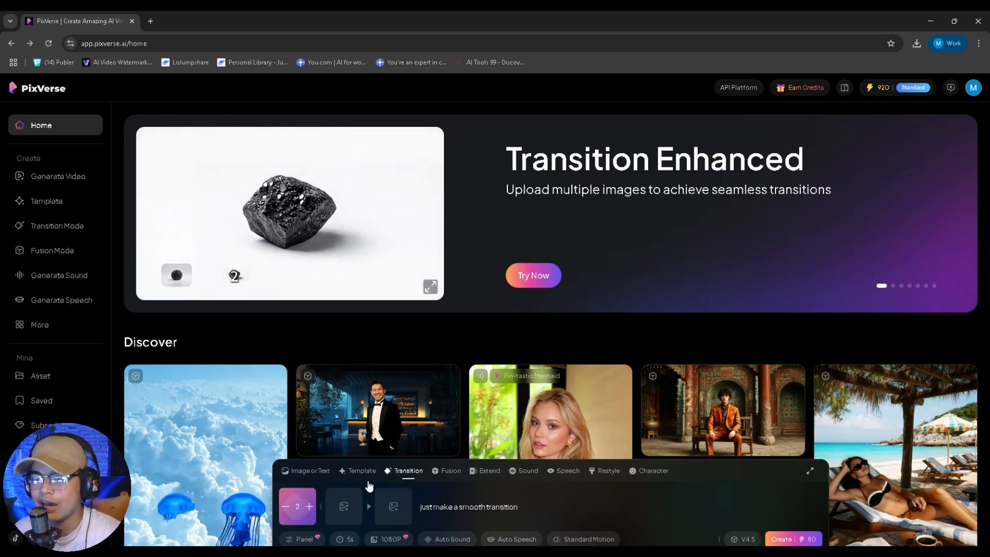
left_click(309, 506)
left_click(309, 506)
left_click(309, 506)
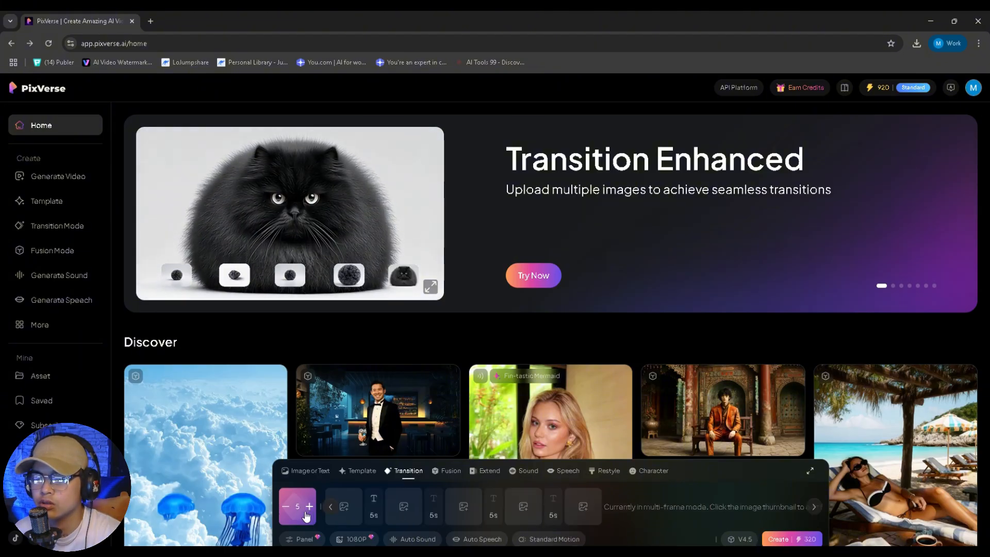
left_click(285, 506)
- Upload the dark-background bottle image d8ae35ee-ab9c-422f-92cb-97122048bd29.png as the first transition frame
left_click(344, 507)
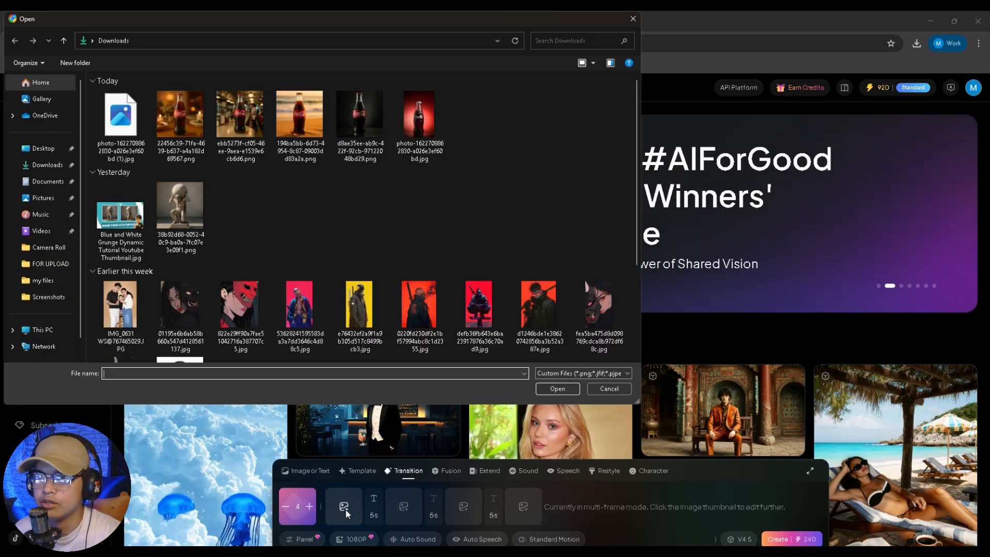
left_click(369, 122)
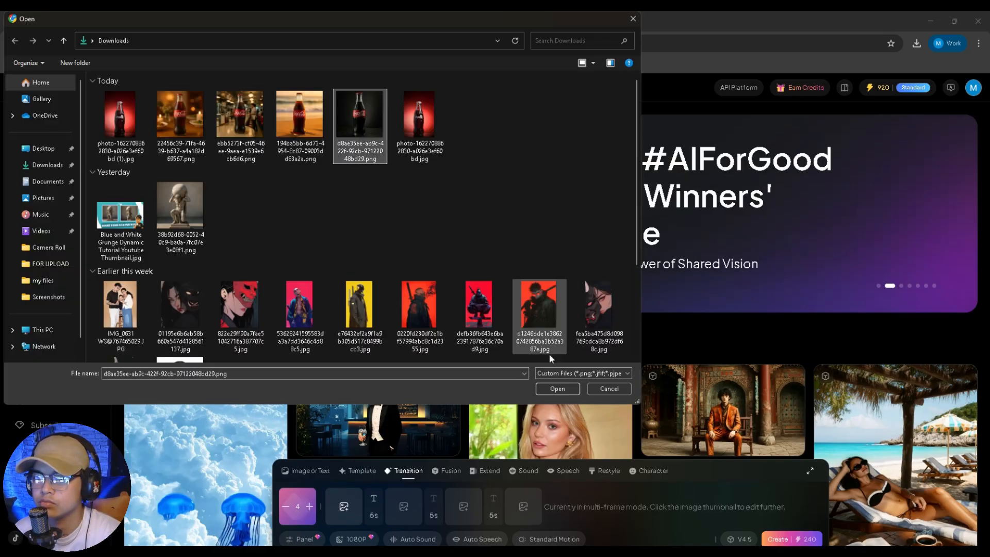
left_click(566, 390)
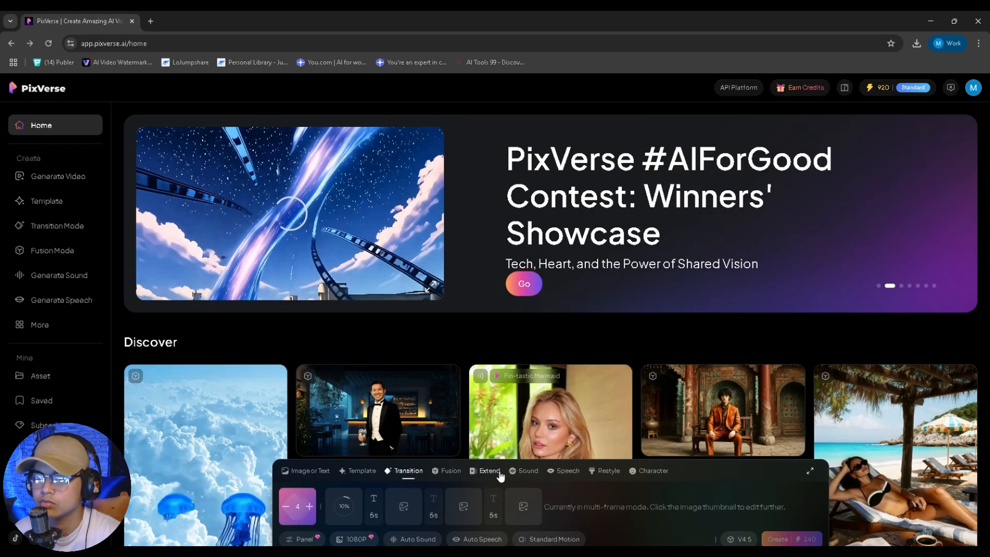
- Upload the beach bottle image 194ba5bb-6d73-4954-8c87-09003dd83a2a.png as the second transition frame
left_click(397, 509)
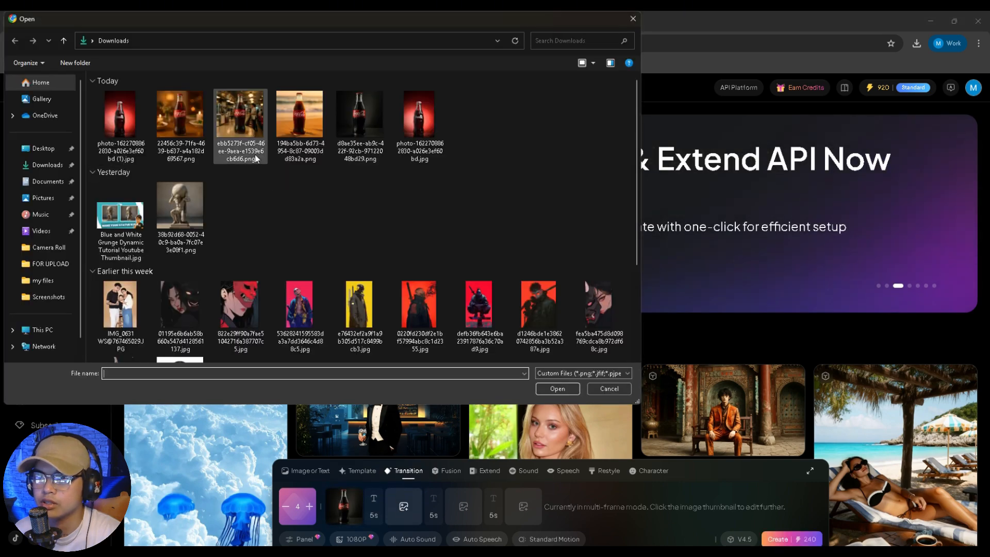
left_click(299, 119)
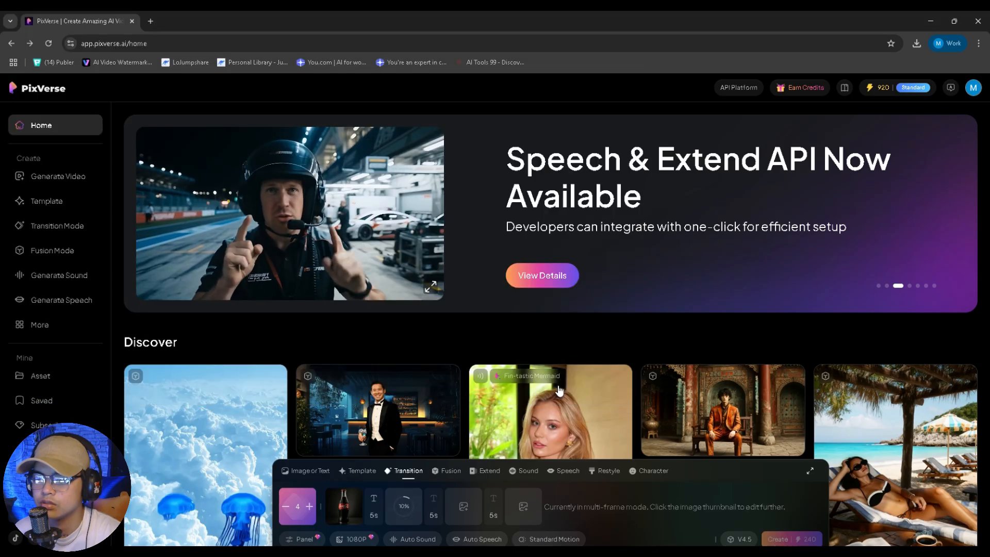
left_click(557, 389)
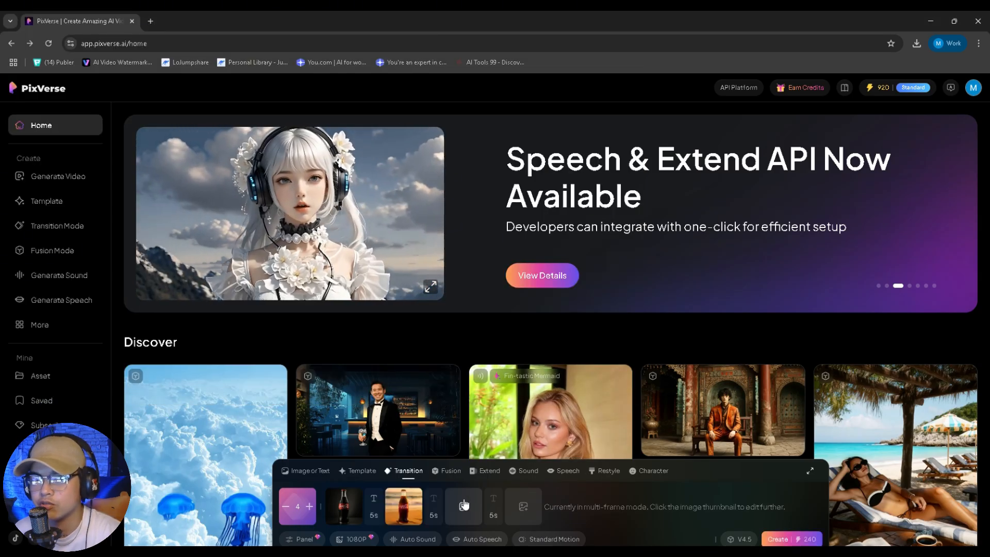
- Upload the diner bottle image ebb5273f-cf05-46ee-9aea-e1539e6cb6d6.png as the third transition frame
left_click(464, 506)
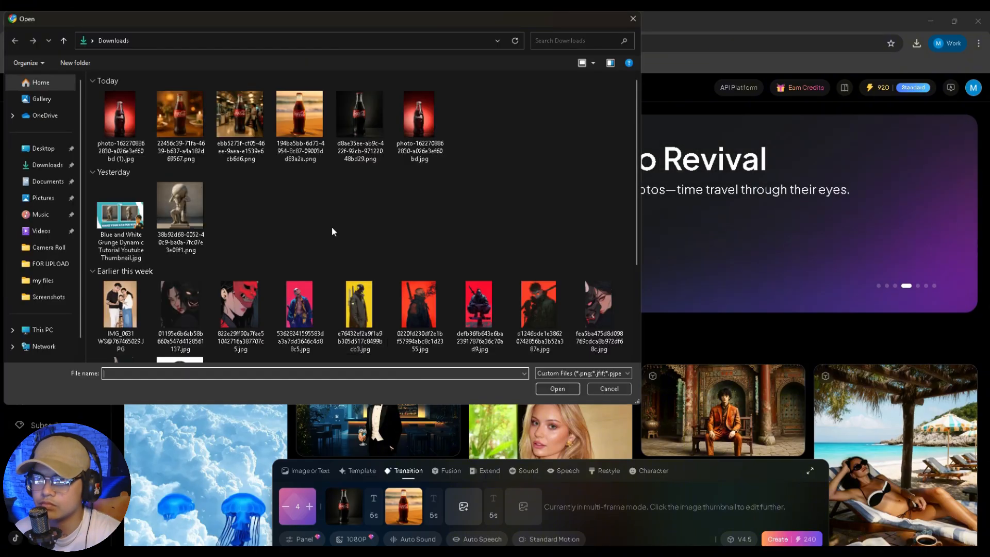
left_click(239, 113)
left_click(557, 388)
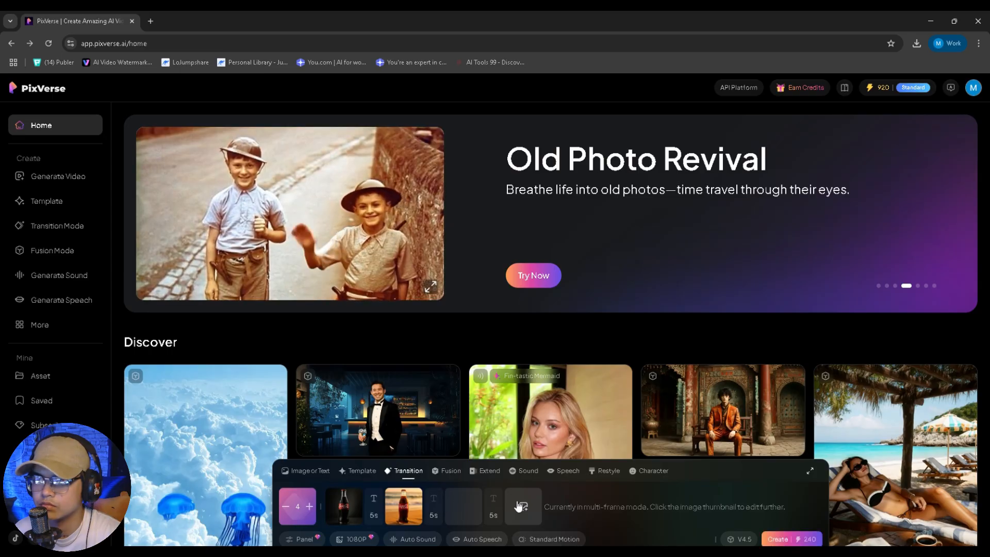
- Upload the dining table bottle image 22456c39-71fa-4639-b637-a4a182d69567.png as the fourth transition frame
left_click(518, 506)
left_click(180, 114)
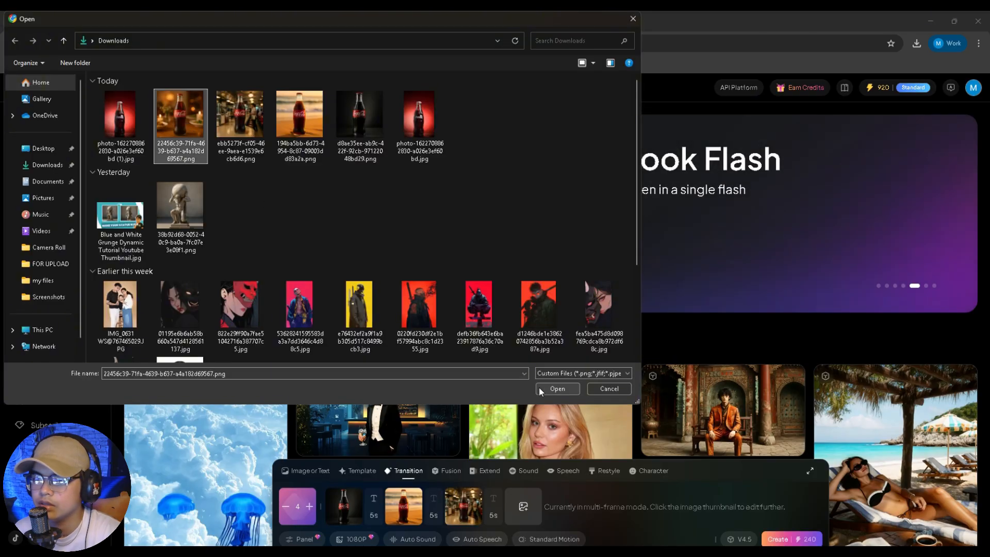
left_click(551, 389)
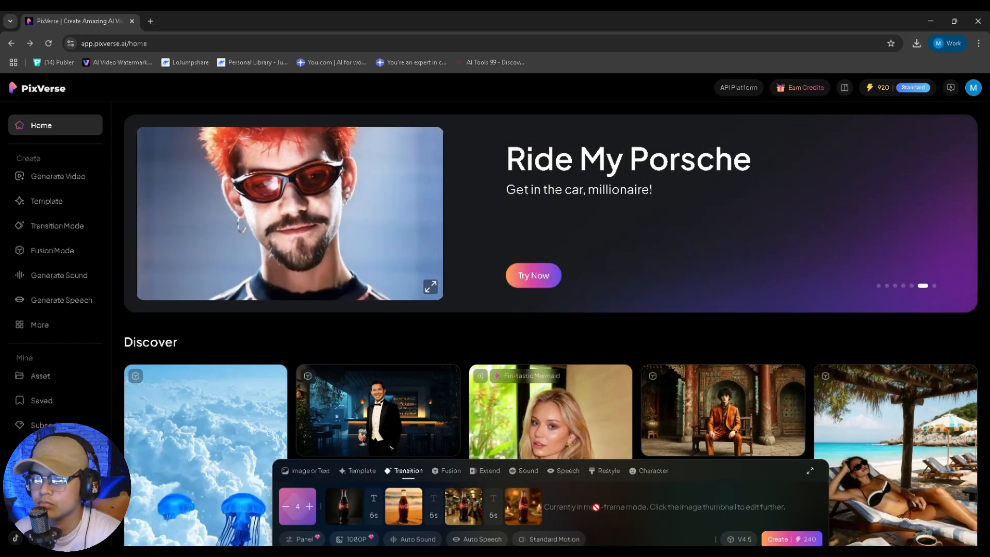
- Examine the available resolution options for the transition video and leave it at 1080P
scroll(377, 513, "down", 1)
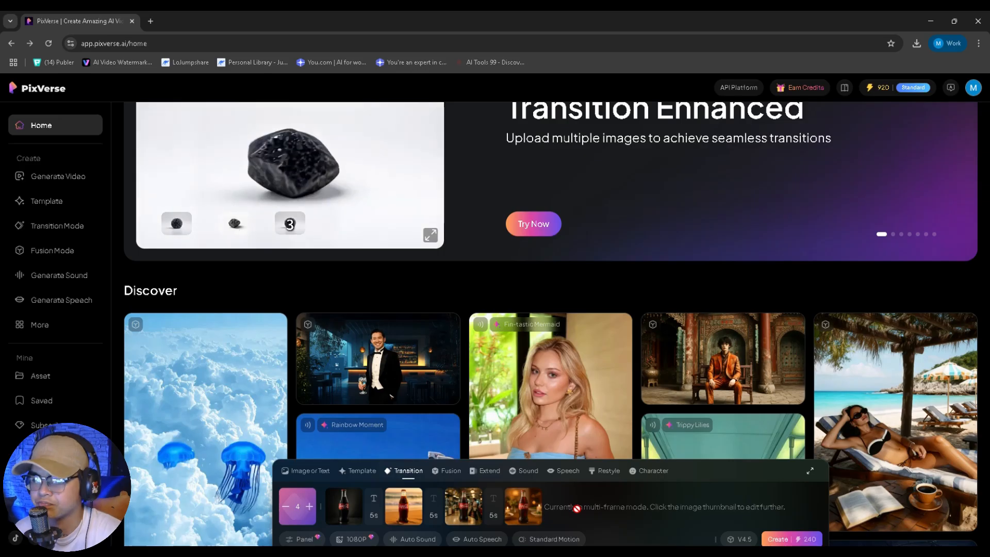
scroll(577, 509, "down", 1)
scroll(577, 509, "down", 1)
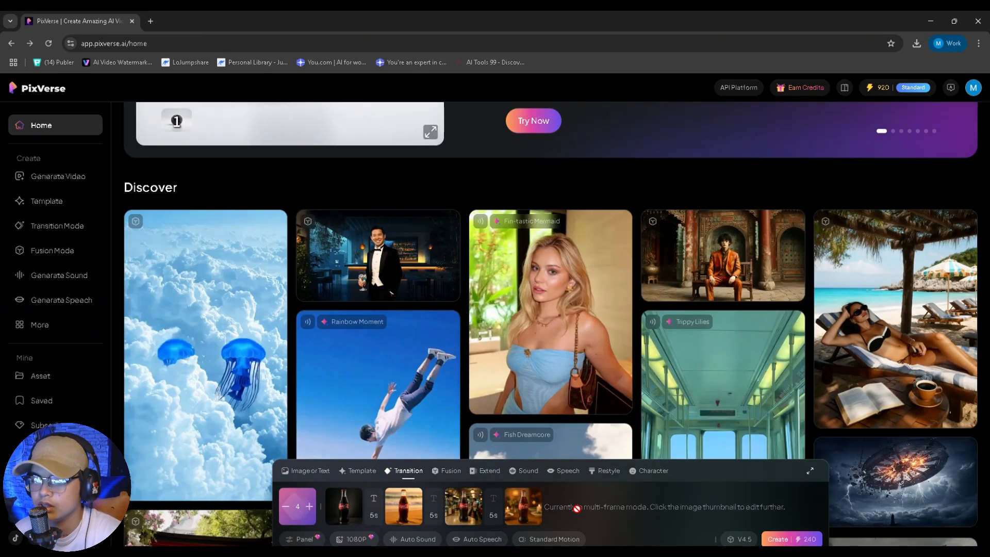
mouse_move(371, 541)
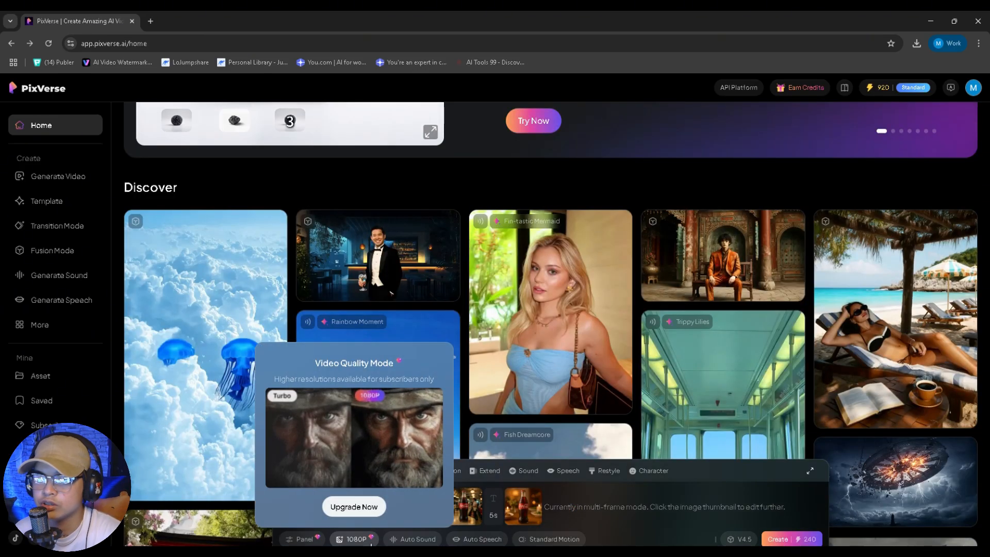
left_click(369, 539)
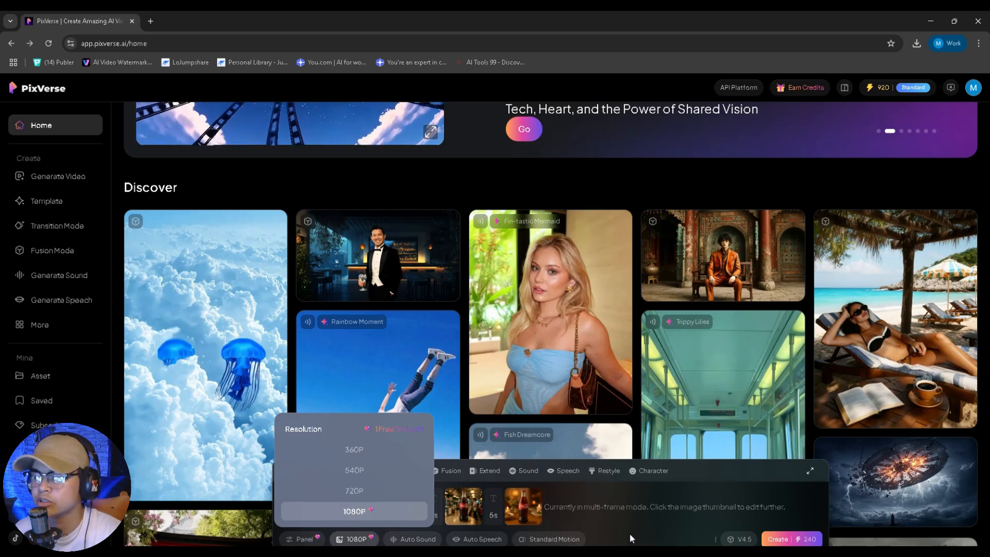
left_click(643, 530)
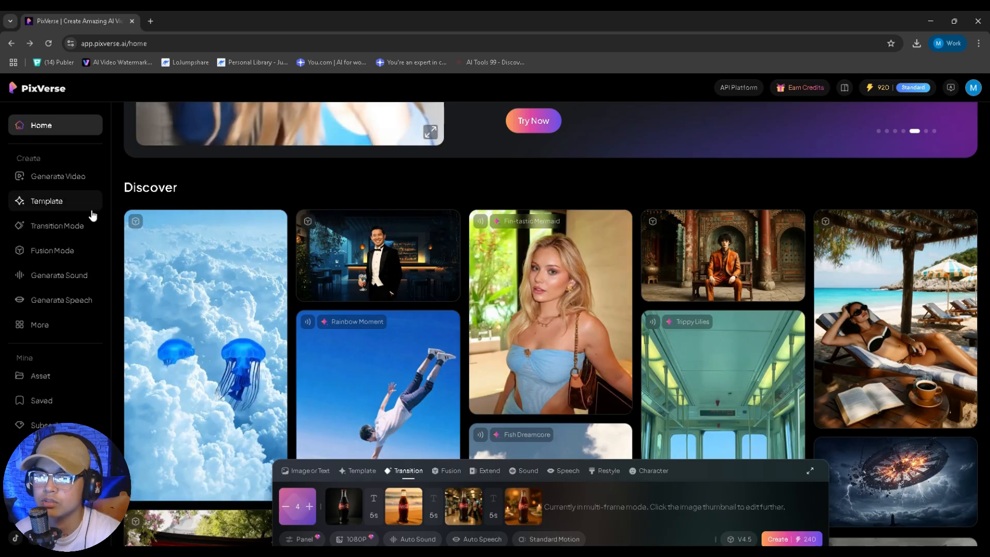
- Go to the video generation page and download the generated coke bottle transition video
left_click(58, 178)
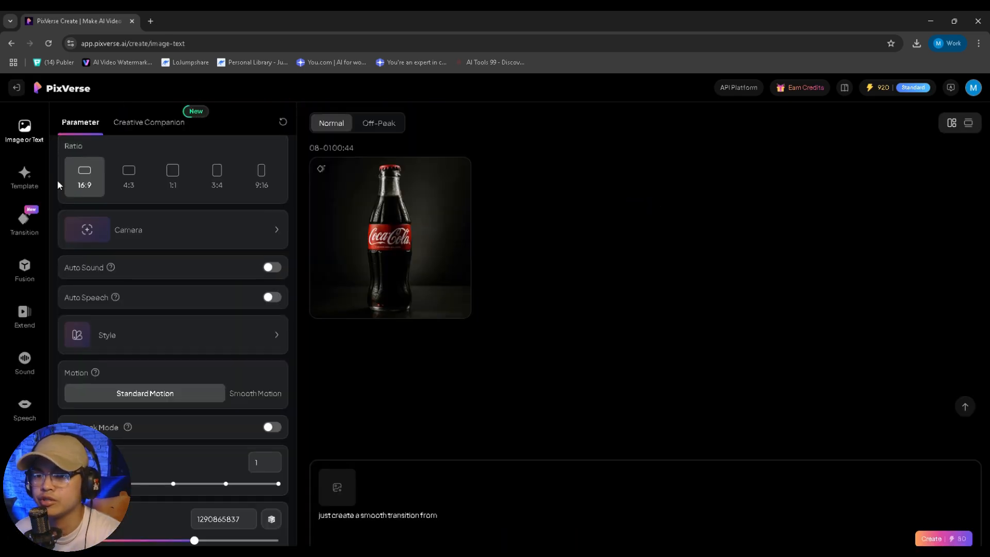
mouse_move(395, 207)
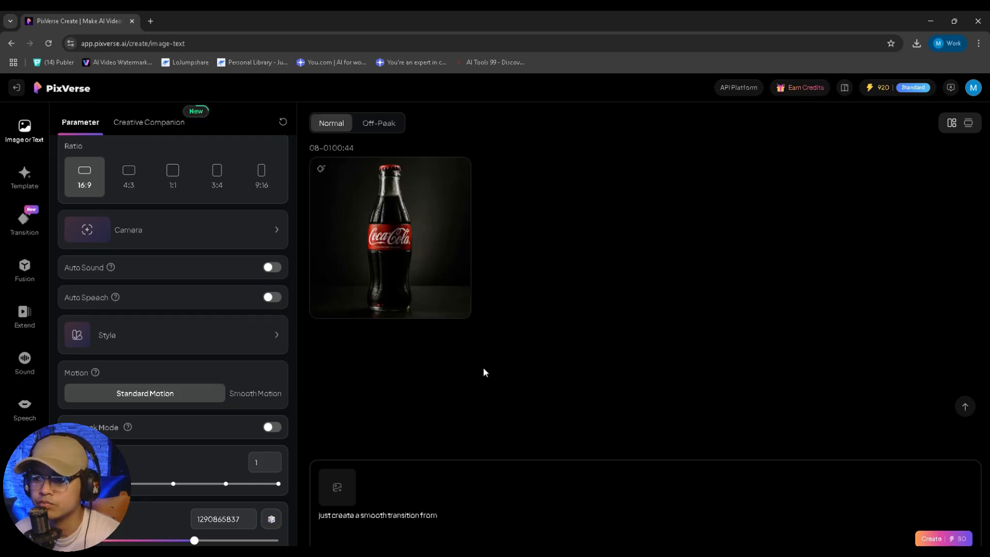
left_click(417, 308)
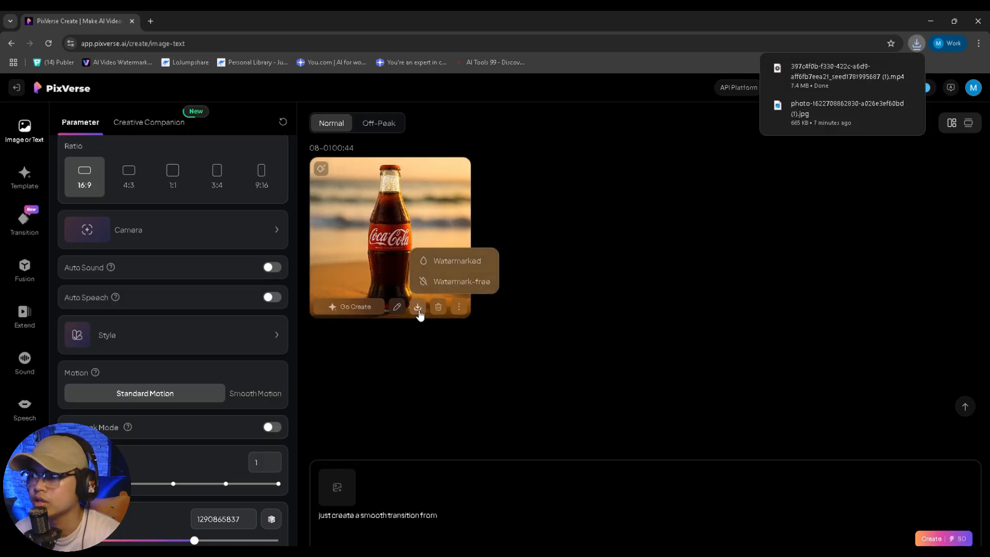
- Switch to CapCut and place the coke bottle transition video at the start of the timeline
left_click(928, 23)
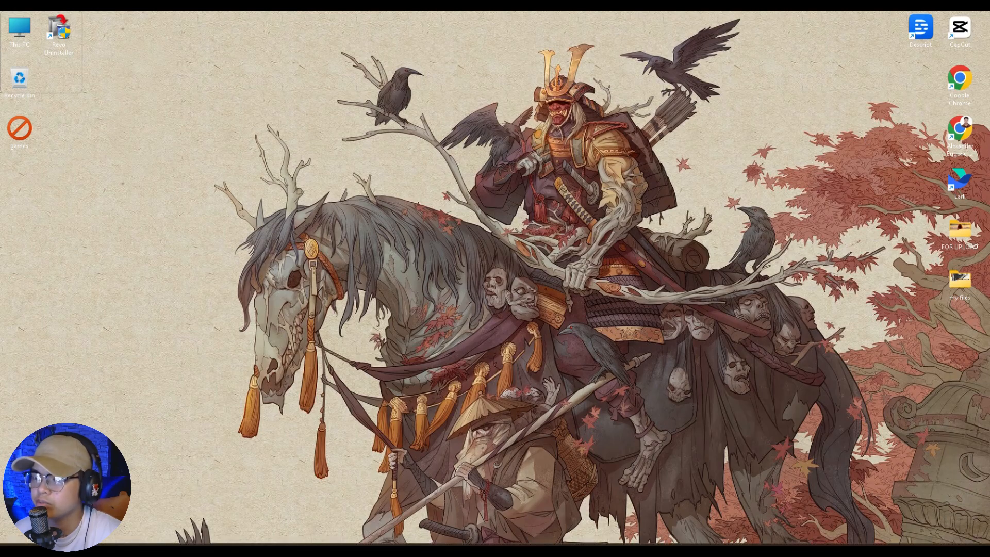
mouse_move(611, 550)
left_click(580, 508)
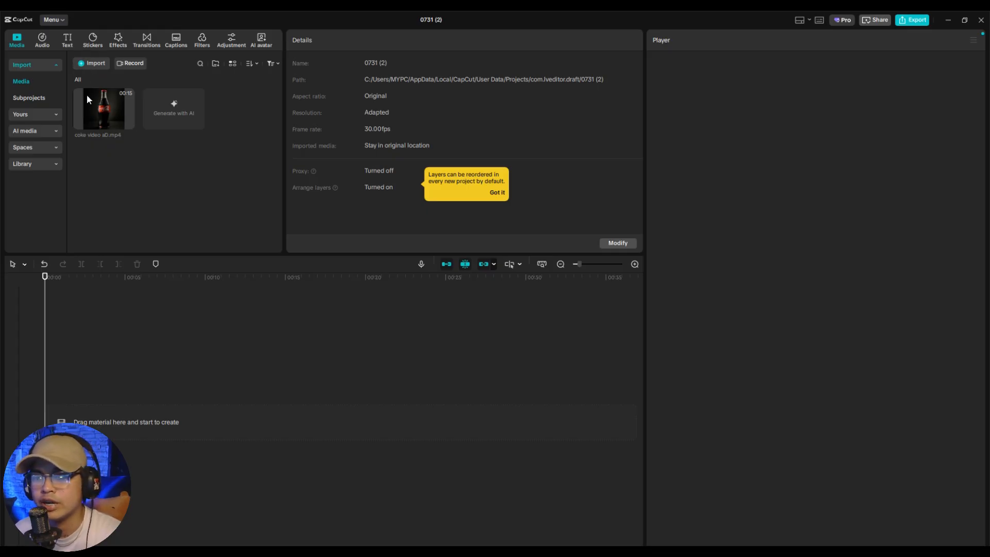
left_click_drag(87, 94, 97, 412)
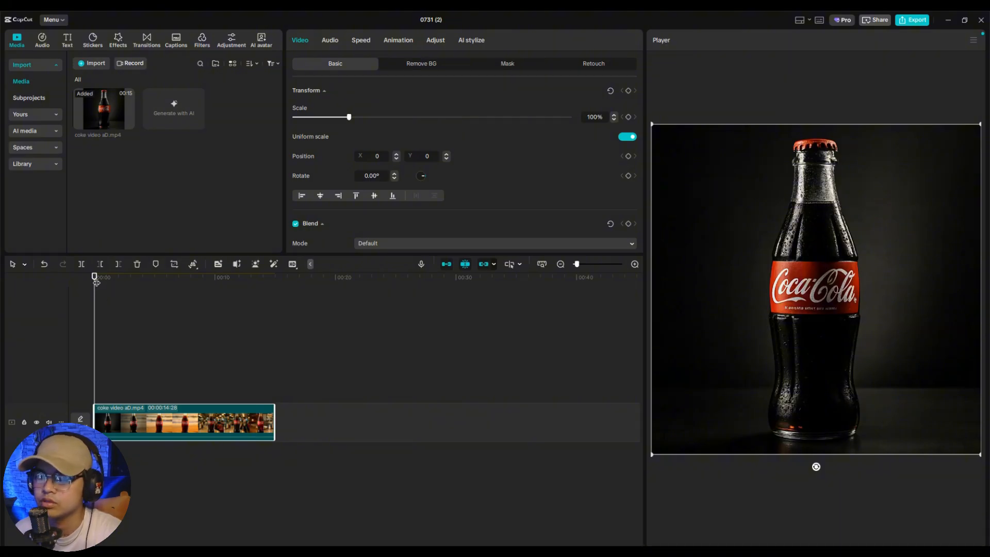
- Play the whole coke bottle video from the start, return to its beginning and skim to the beach scene
key("space")
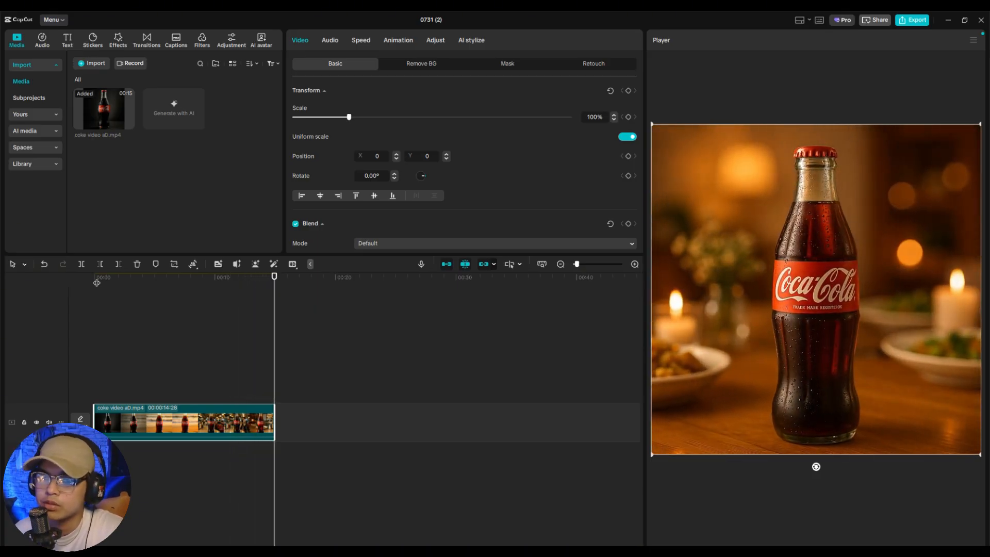
left_click(60, 278)
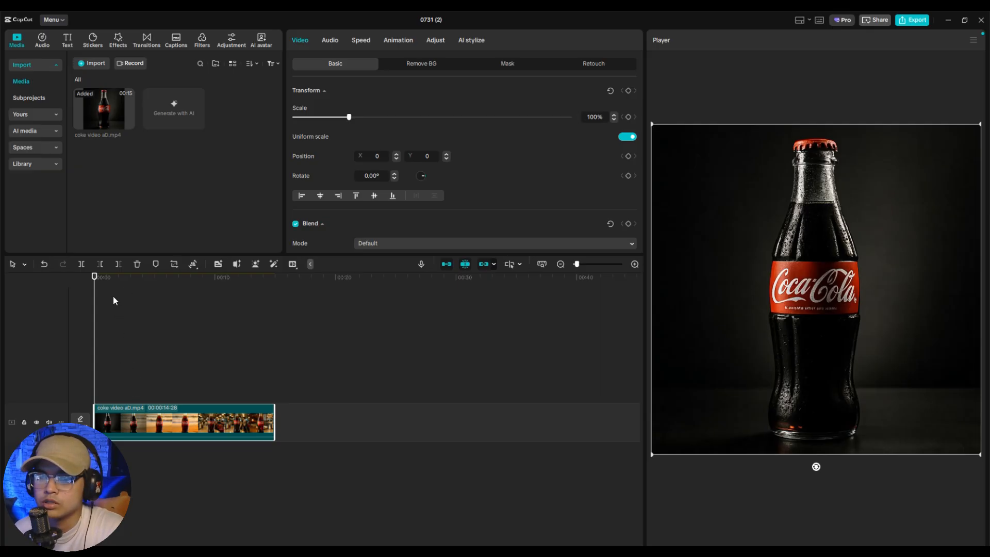
left_click_drag(113, 295, 157, 309)
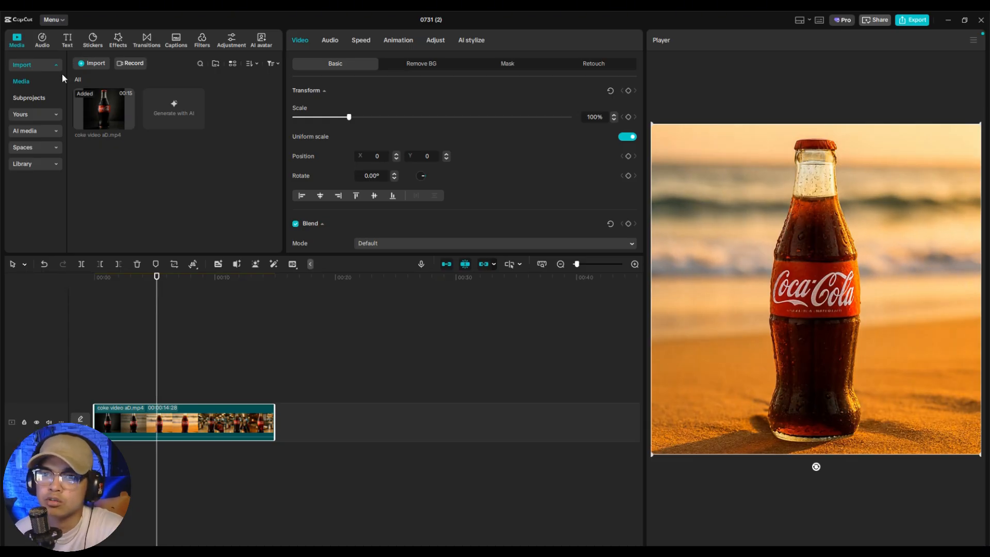
- Search the sound effects for "beach waves", preview the Ocean Waves Beach Coast sound and add it beneath the start of the beach scene
left_click(43, 41)
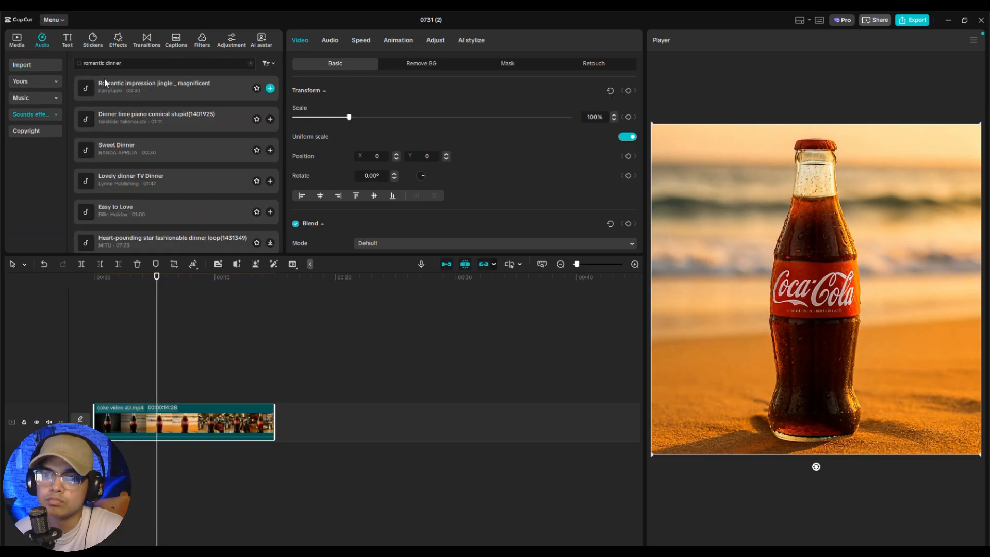
left_click(39, 116)
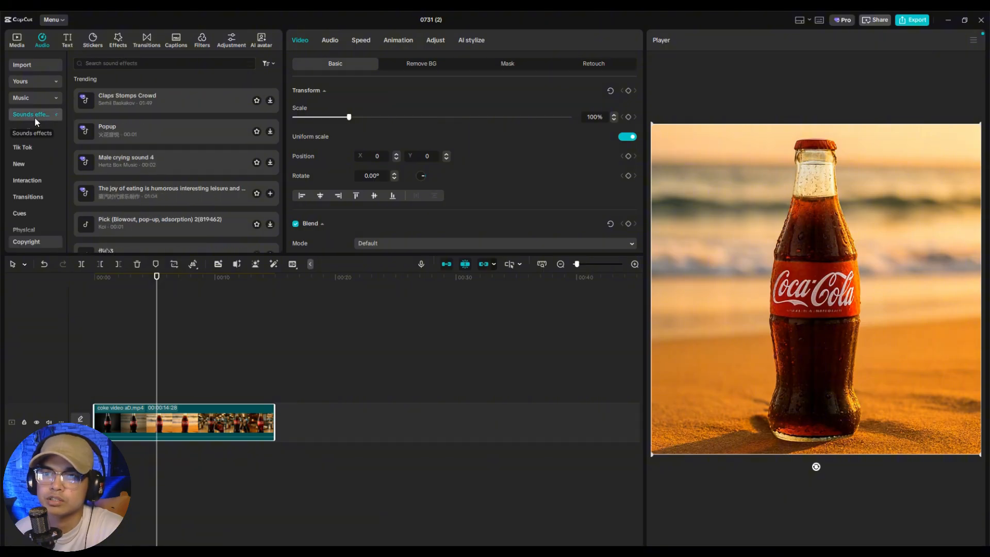
left_click(113, 63)
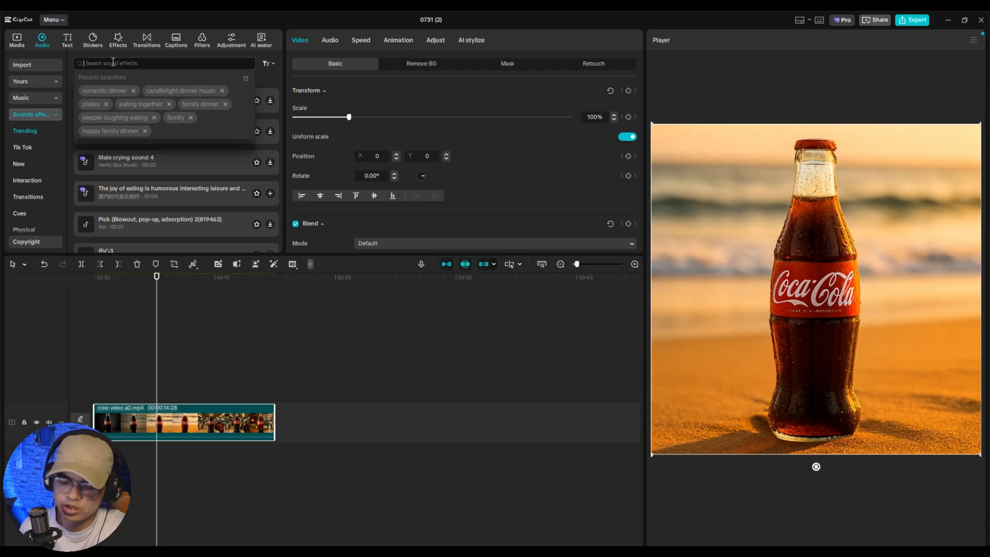
type("beach")
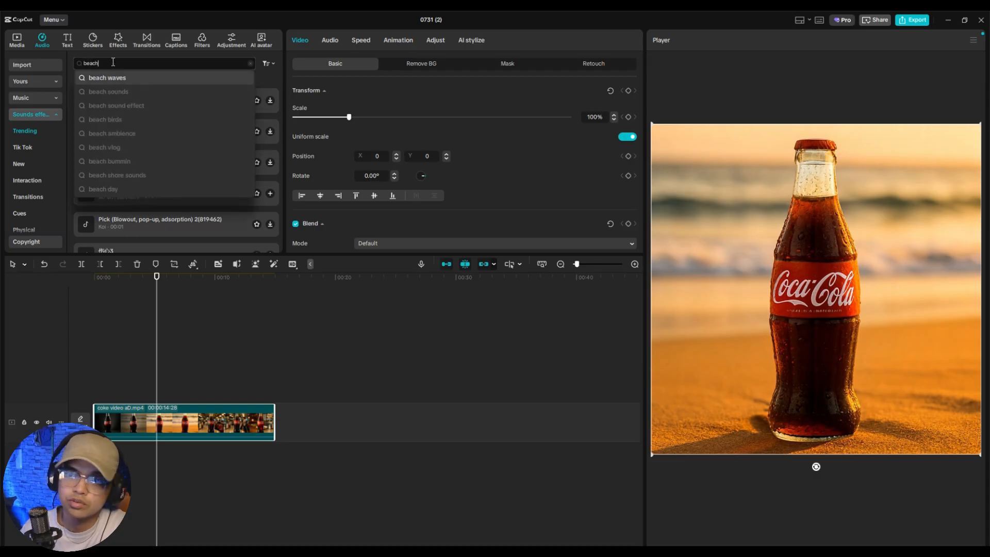
left_click(130, 78)
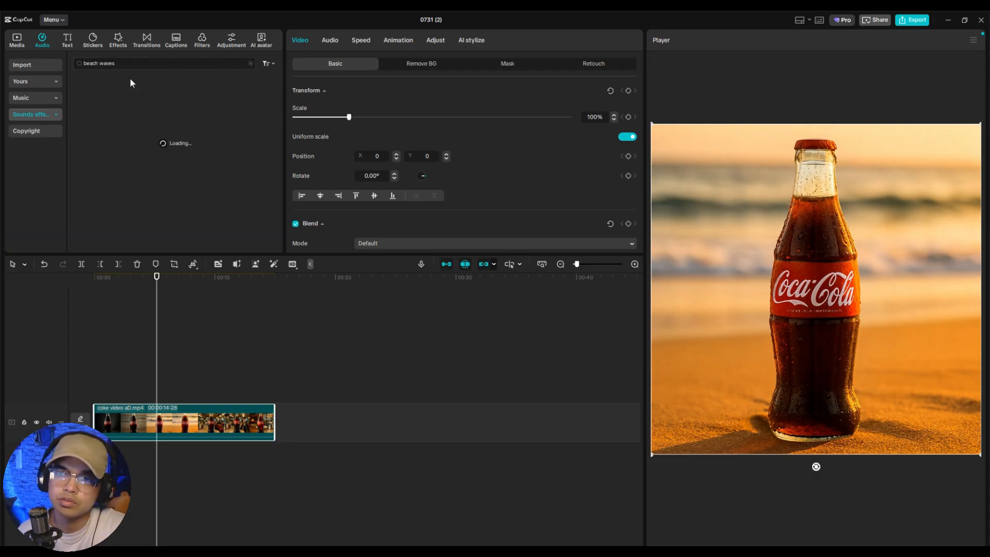
left_click(143, 89)
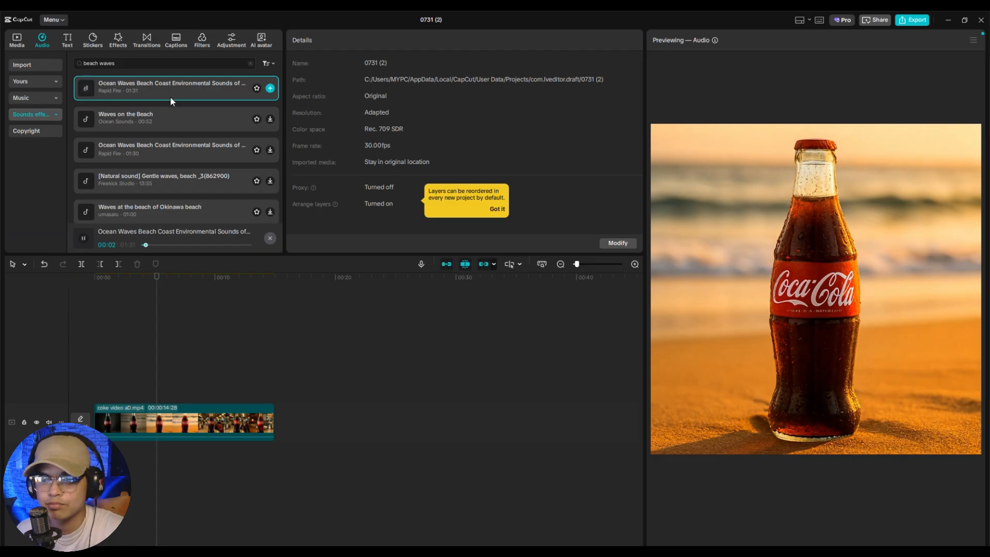
left_click_drag(170, 97, 130, 470)
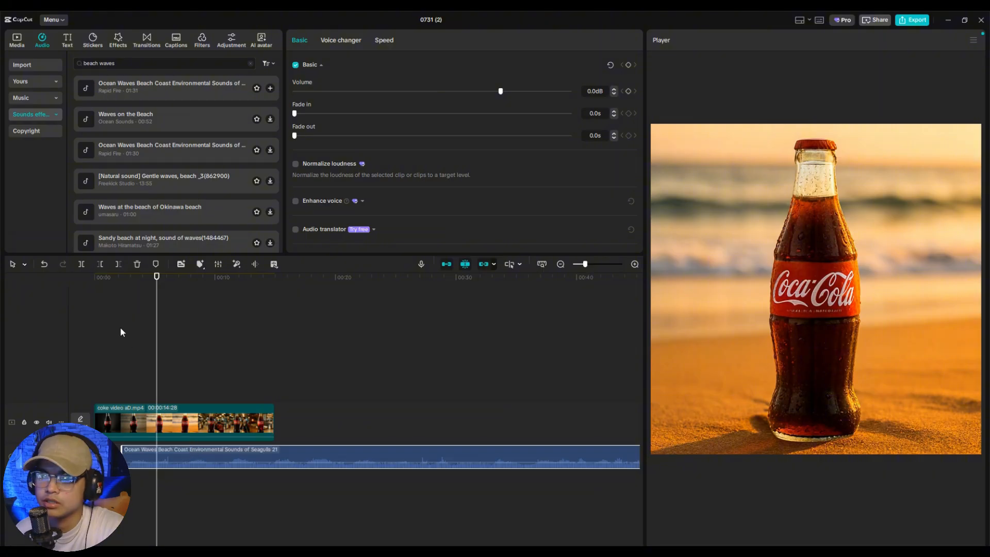
- Split the ocean waves audio where the beach scene changes to the diner and delete the part after the cut
left_click(110, 312)
key("space")
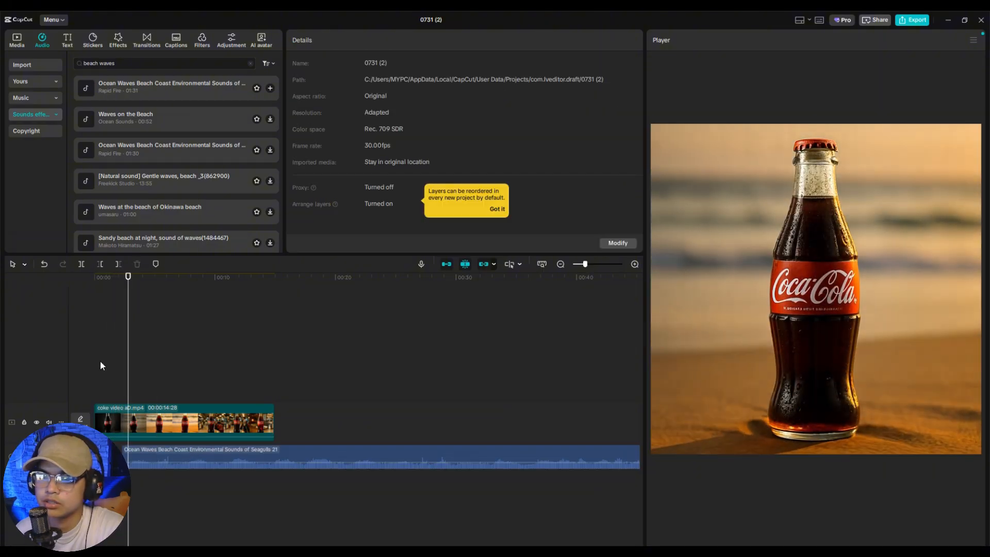
left_click(94, 453)
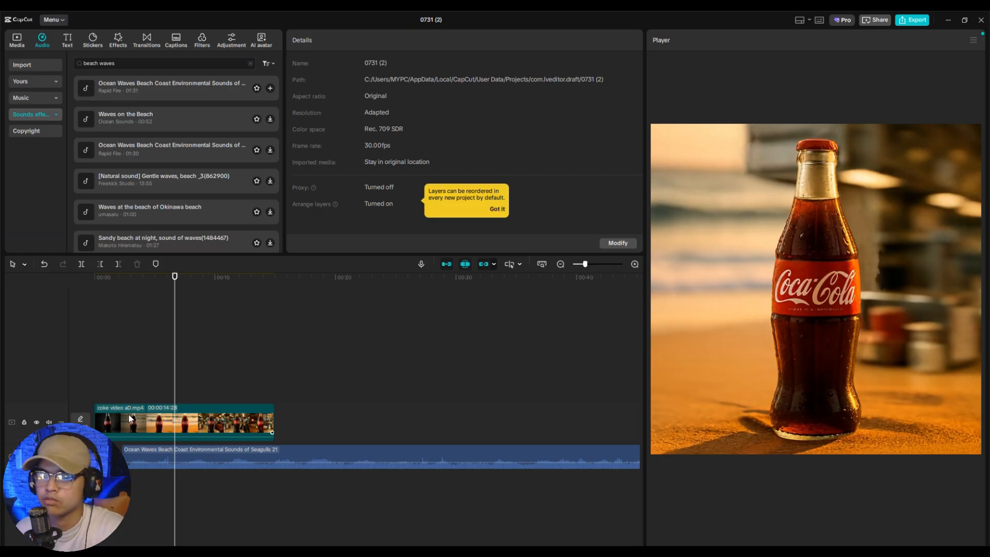
key("ctrl+b")
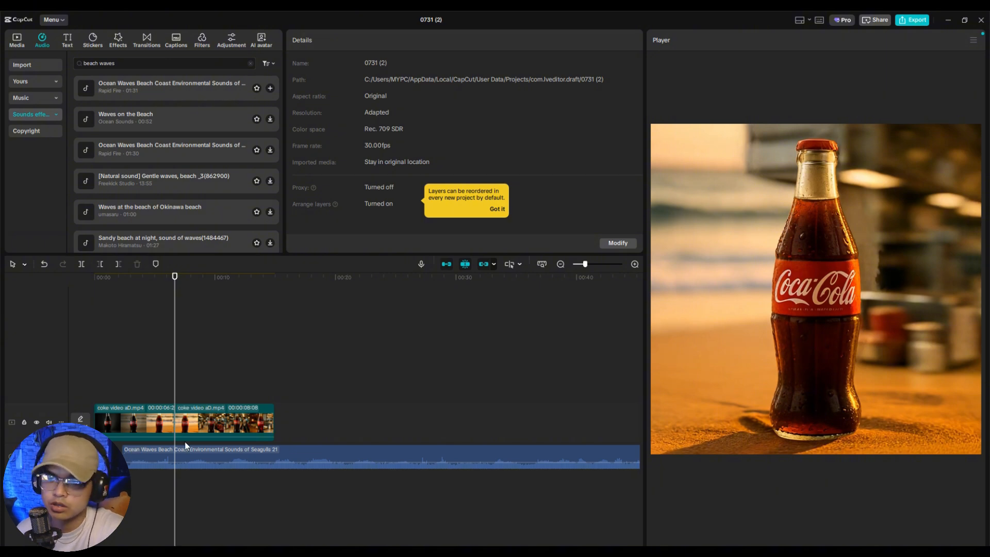
key("ctrl+z")
left_click(184, 460)
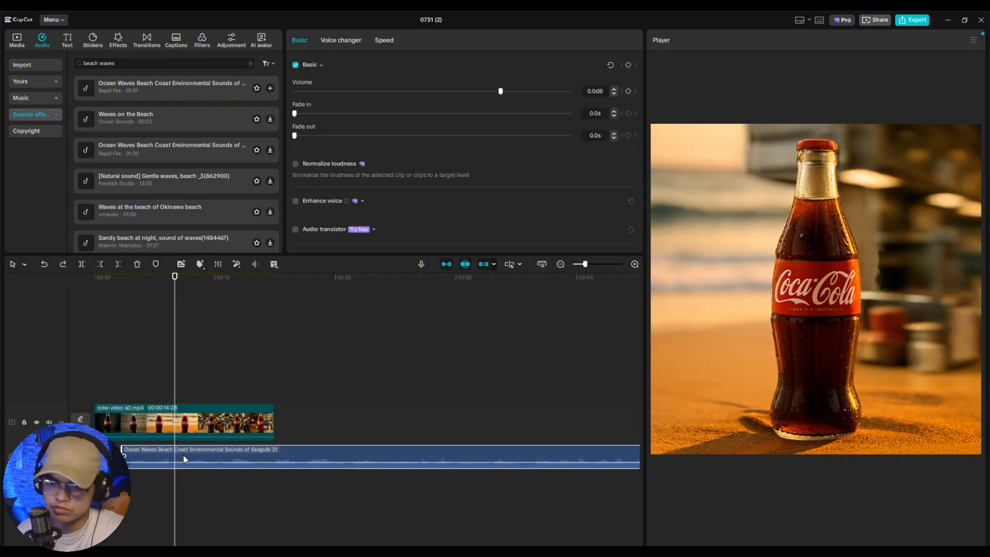
key("ctrl+b")
key("Delete")
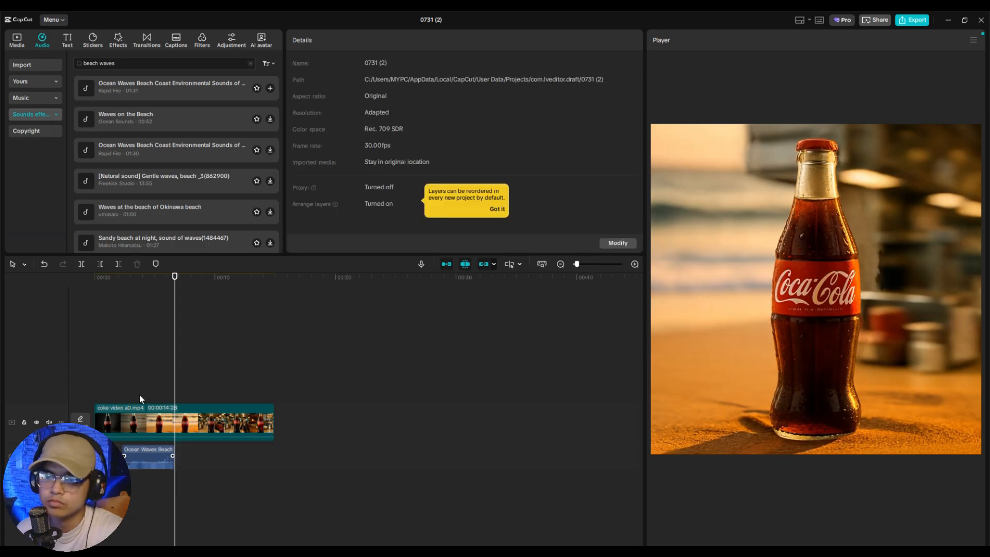
- Give the ocean waves audio clip a 0.6 s fade in and a 1.7 s fade out
left_click(121, 354)
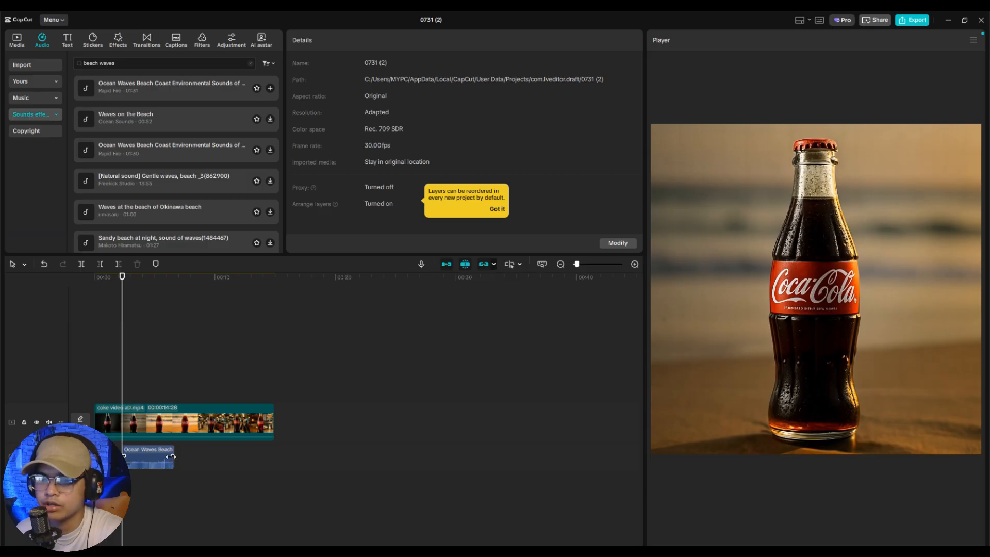
left_click_drag(171, 456, 152, 455)
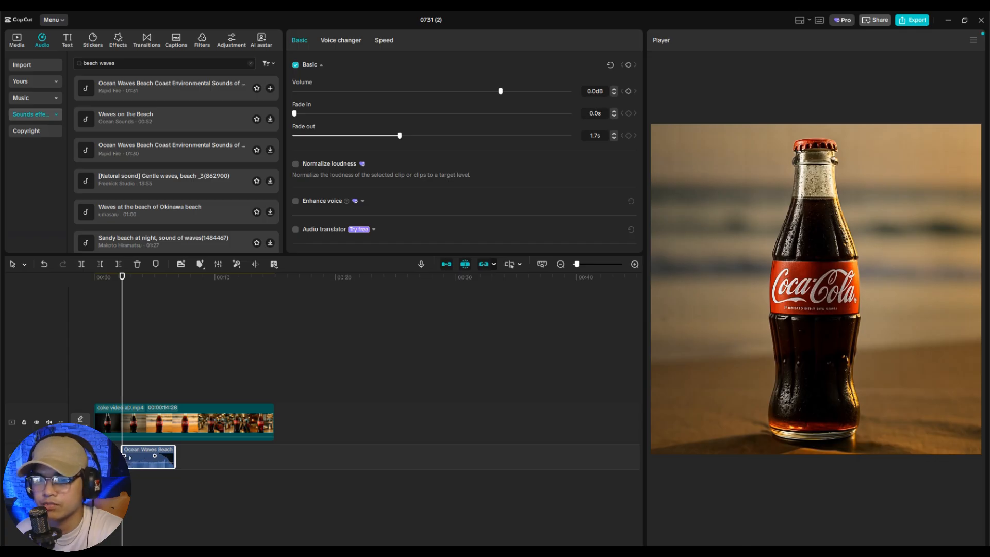
left_click_drag(126, 455, 134, 460)
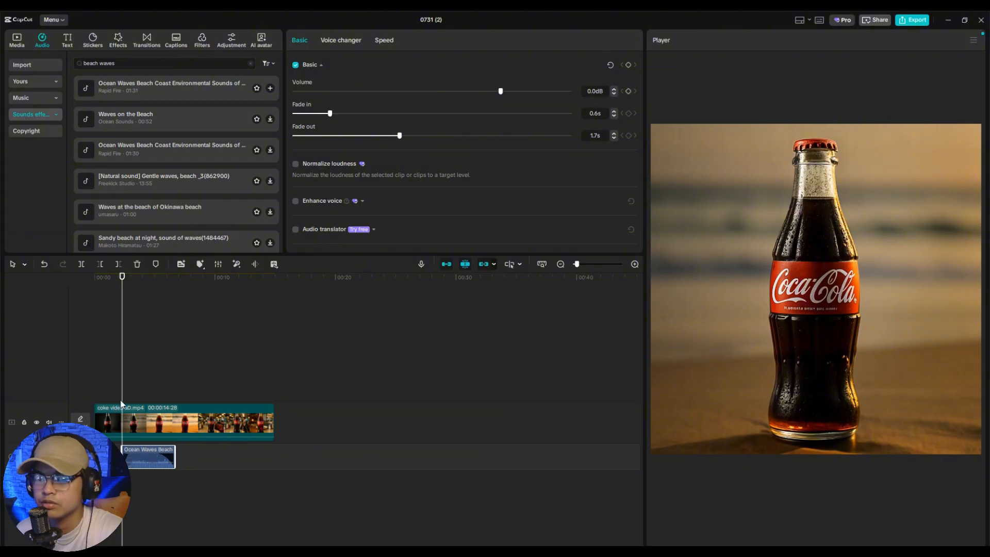
- Play the video from just before the beach scene to check the ocean waves audio fade in
left_click(108, 368)
key("space")
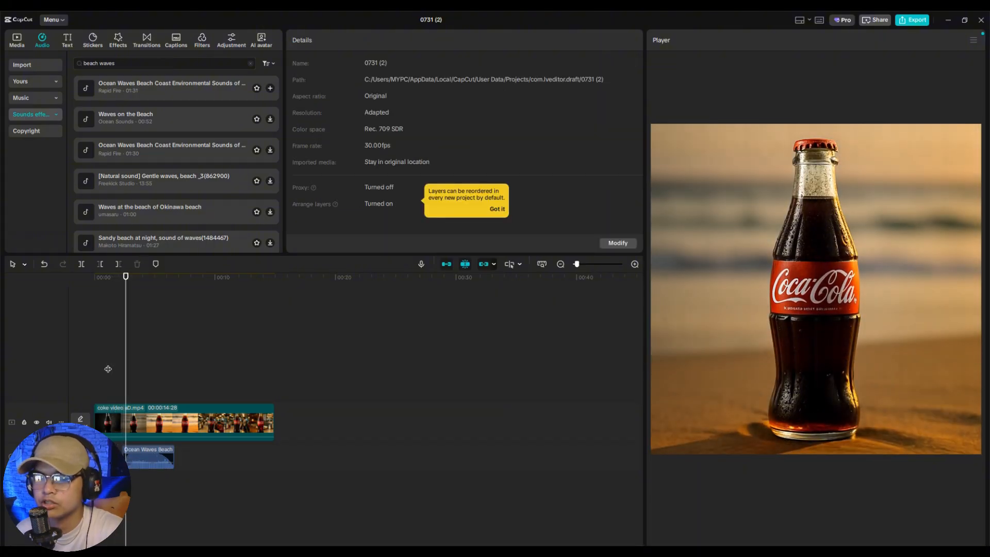
left_click(124, 449)
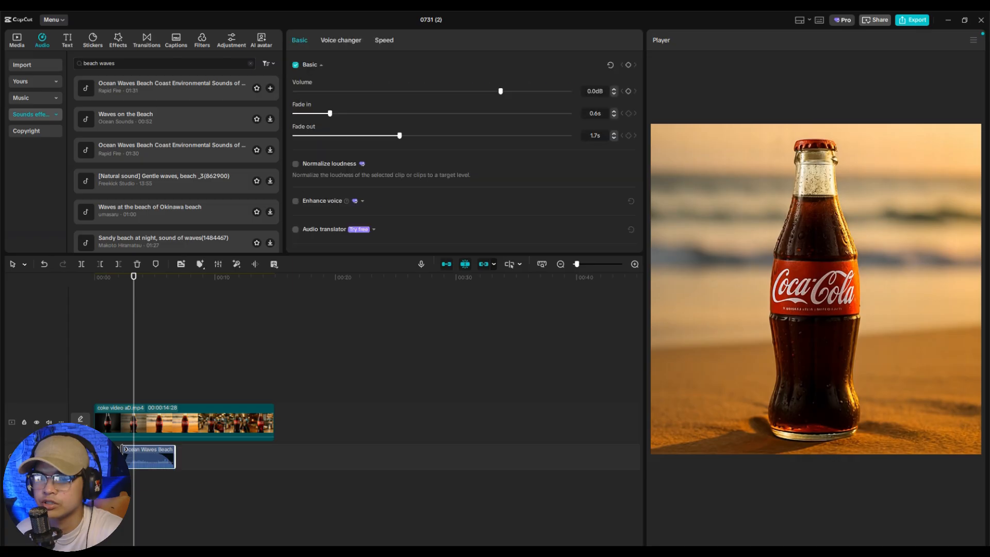
- Replay the opening and beach scenes to check how the ocean waves audio fades in and out
left_click(119, 377)
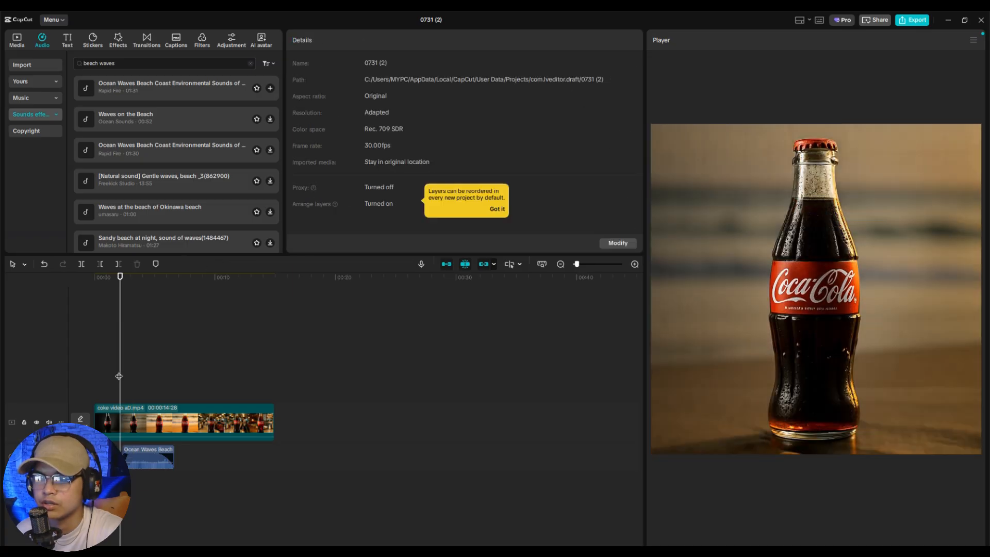
left_click(106, 376)
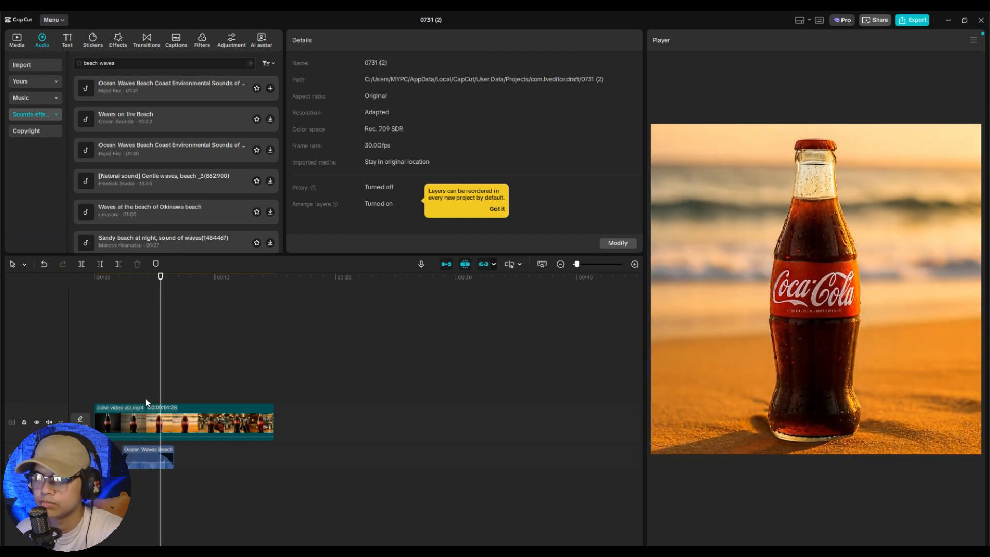
key("space")
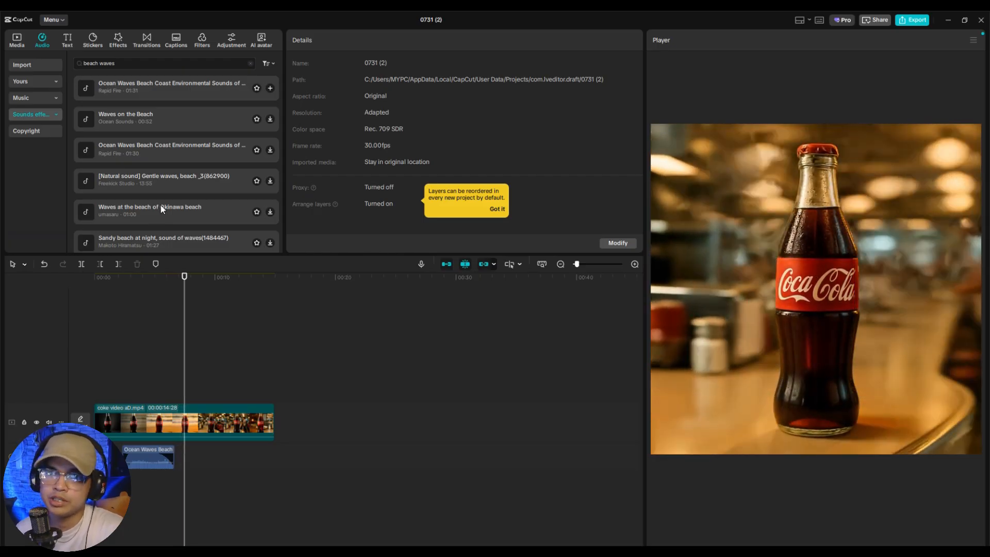
- Search the sound effects for "restaurant ambience" and preview several of the restaurant sounds
left_click_drag(116, 63, 73, 61)
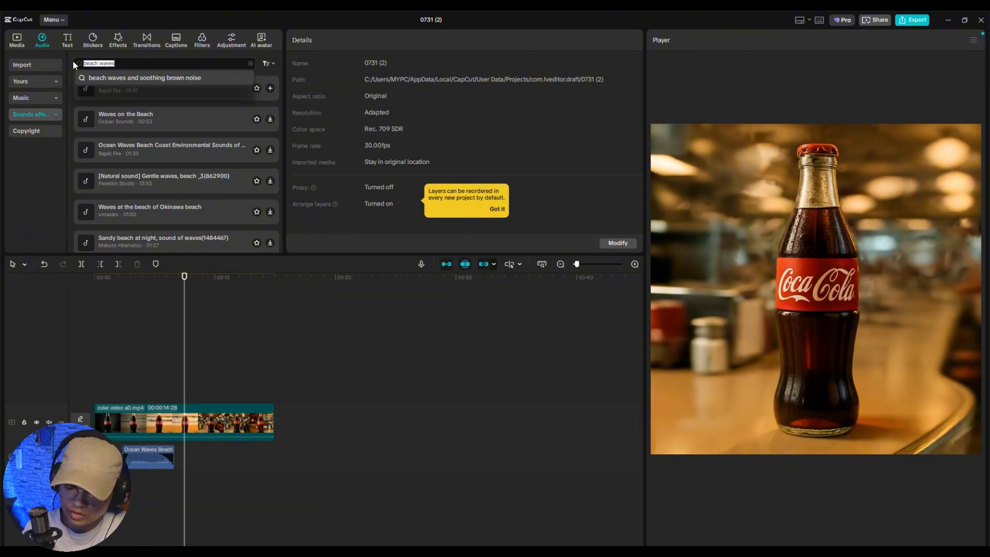
type("restau")
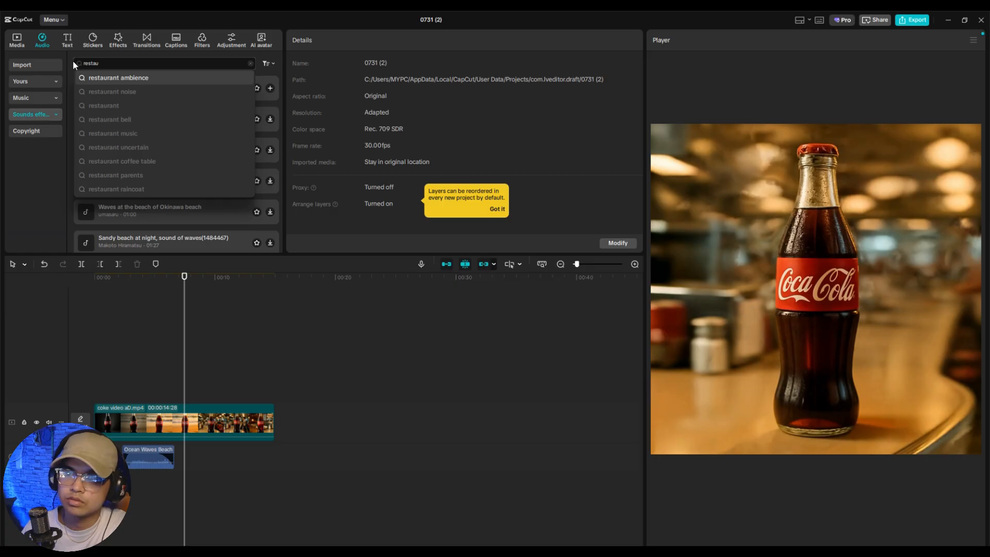
left_click(123, 78)
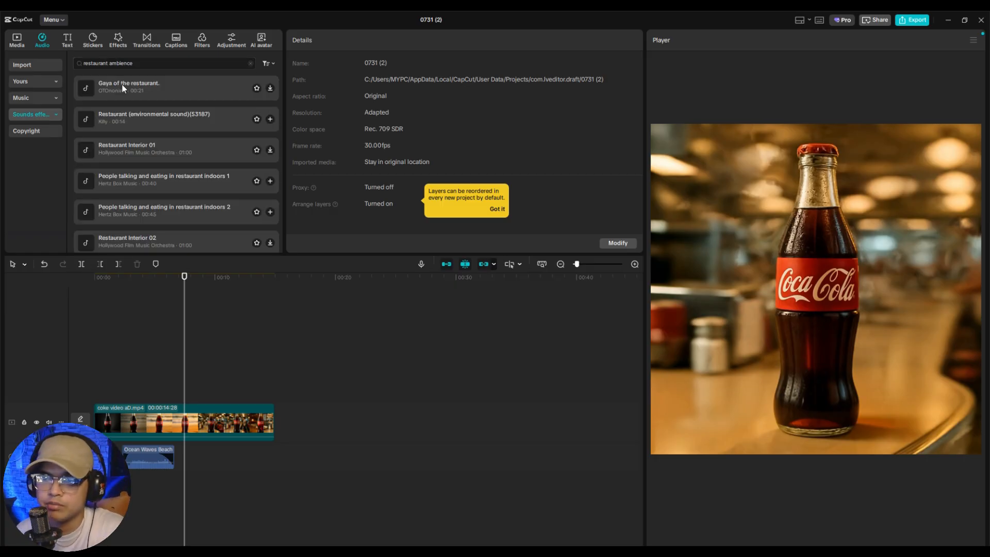
left_click(206, 121)
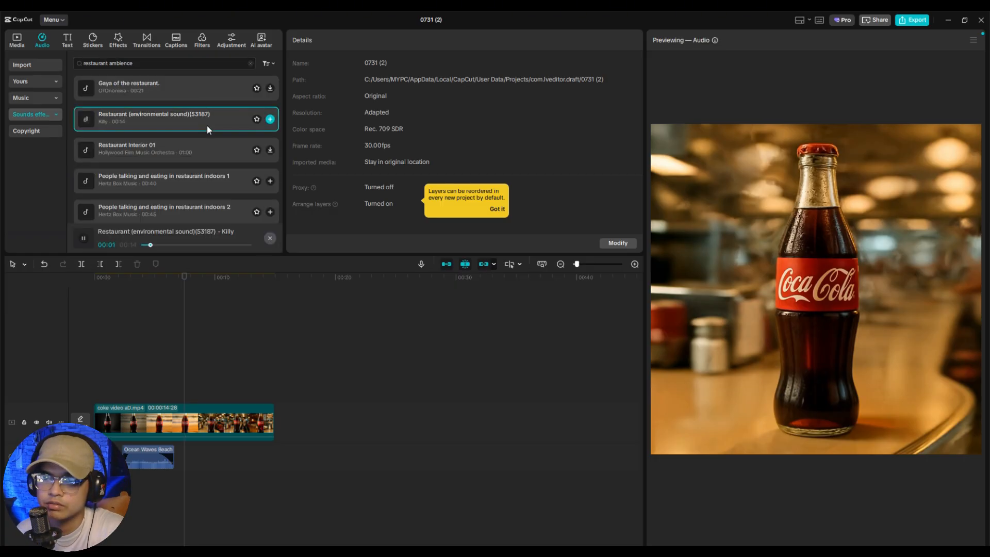
left_click(203, 152)
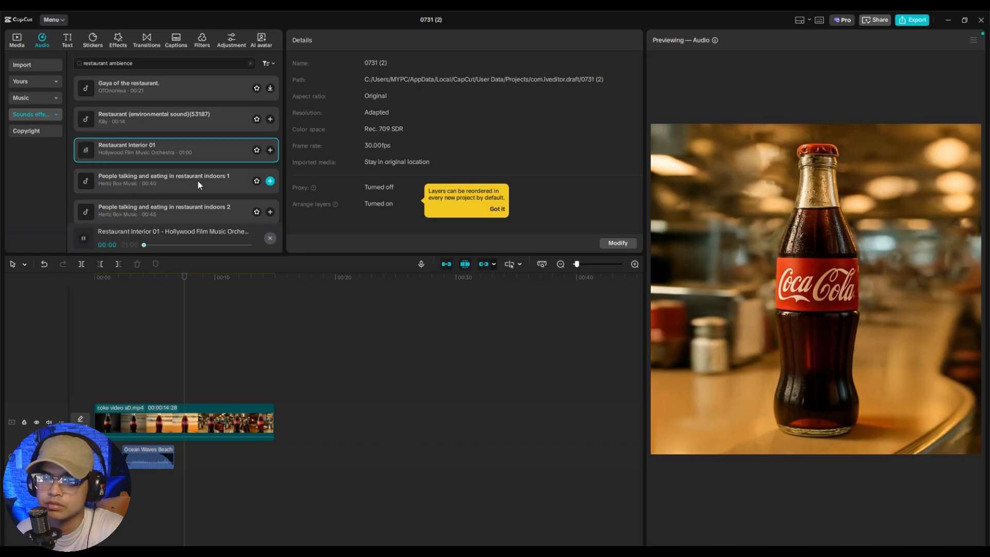
left_click(198, 180)
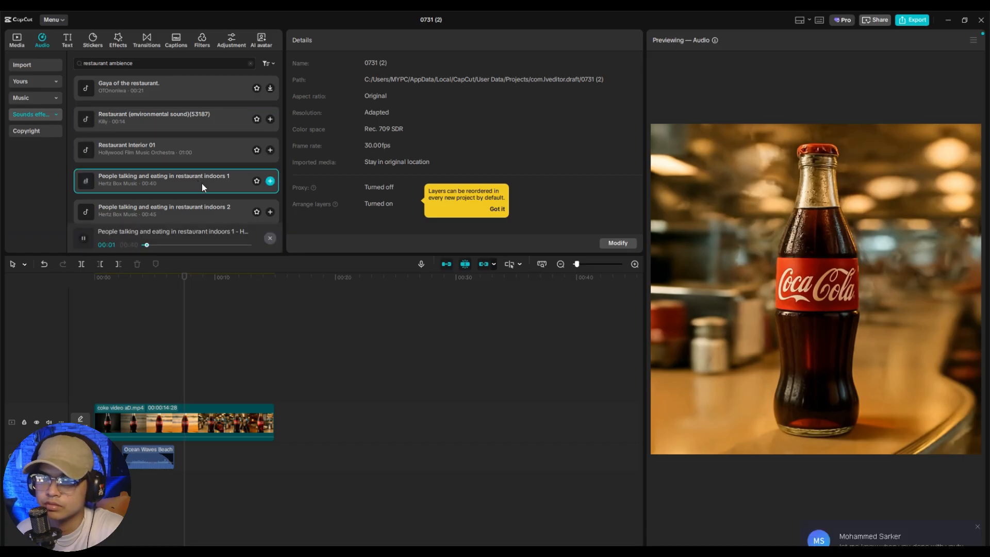
left_click(189, 208)
- Add People talking and eating in restaurant indoors 2 beneath the end of the beach scene with a 1.2 s fade in
scroll(192, 206, "down", 2)
left_click_drag(189, 164, 177, 480)
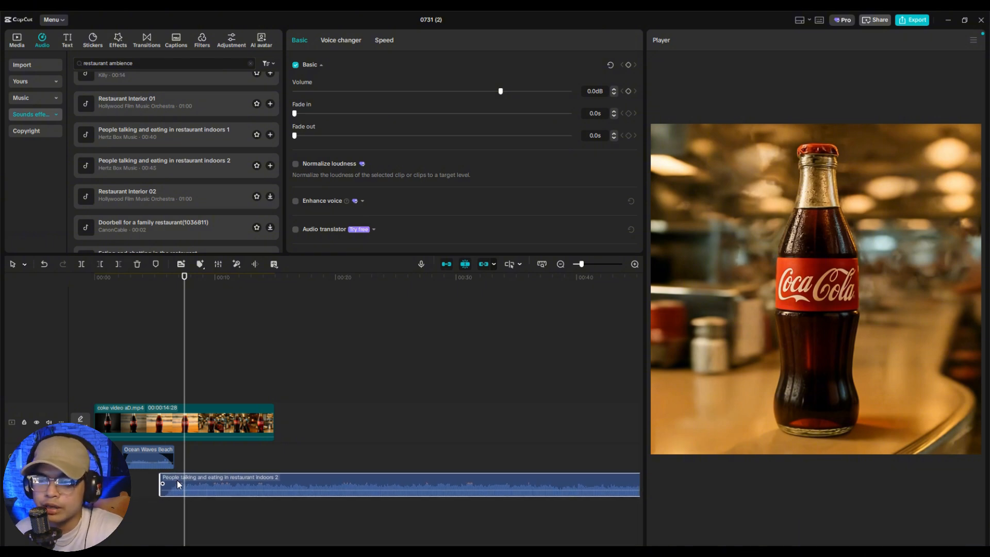
left_click_drag(161, 483, 174, 483)
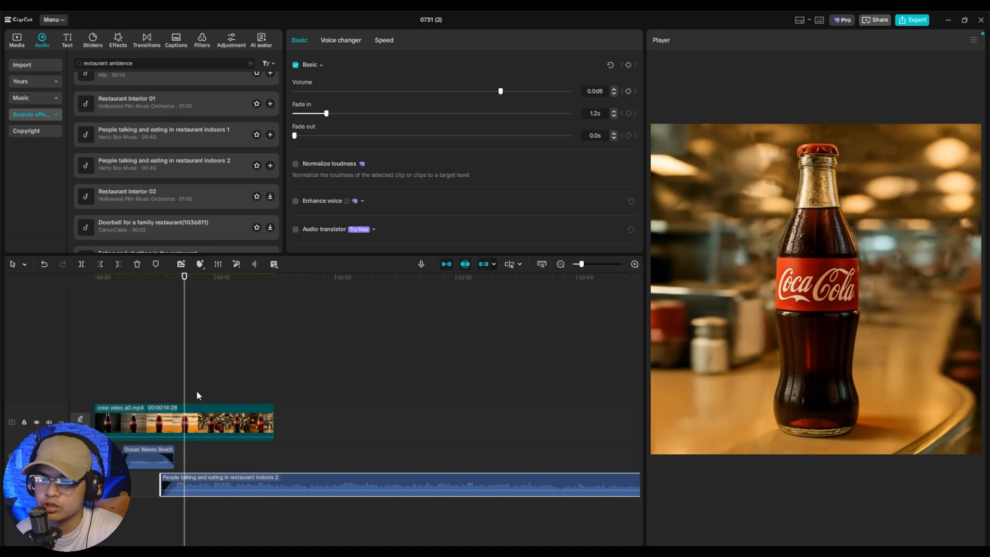
- Split the restaurant audio where the diner changes to the candlelit dinner scene and delete the part after the cut
key("space")
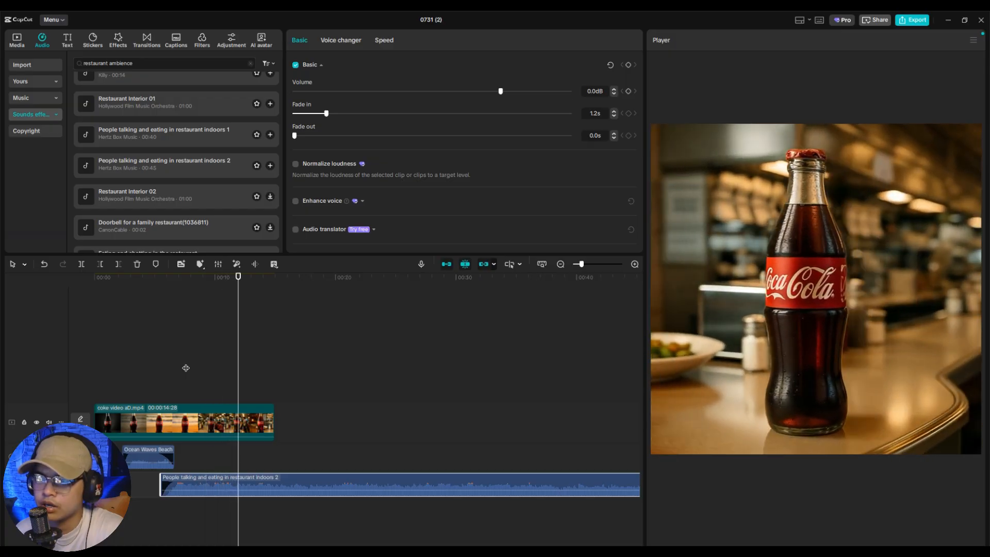
key("space")
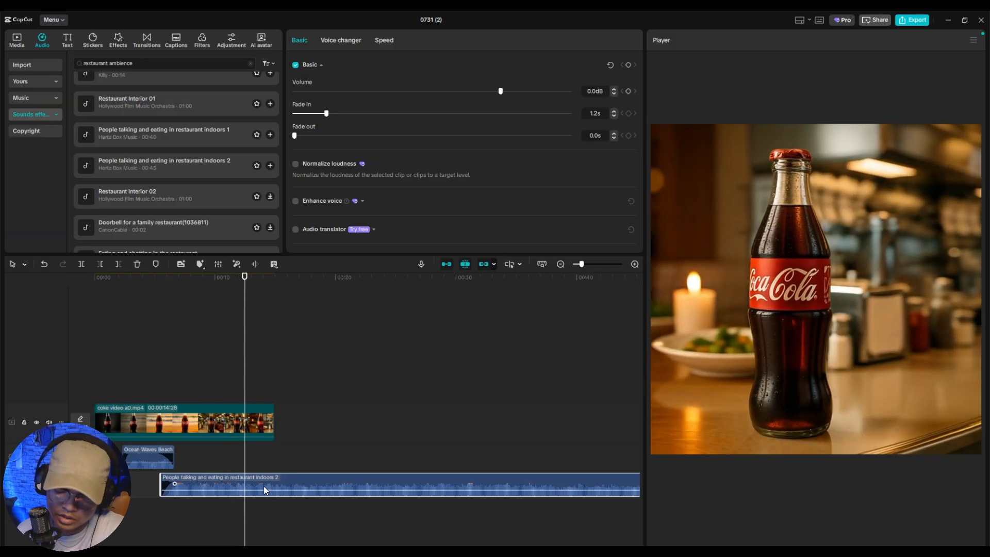
key("ctrl+b")
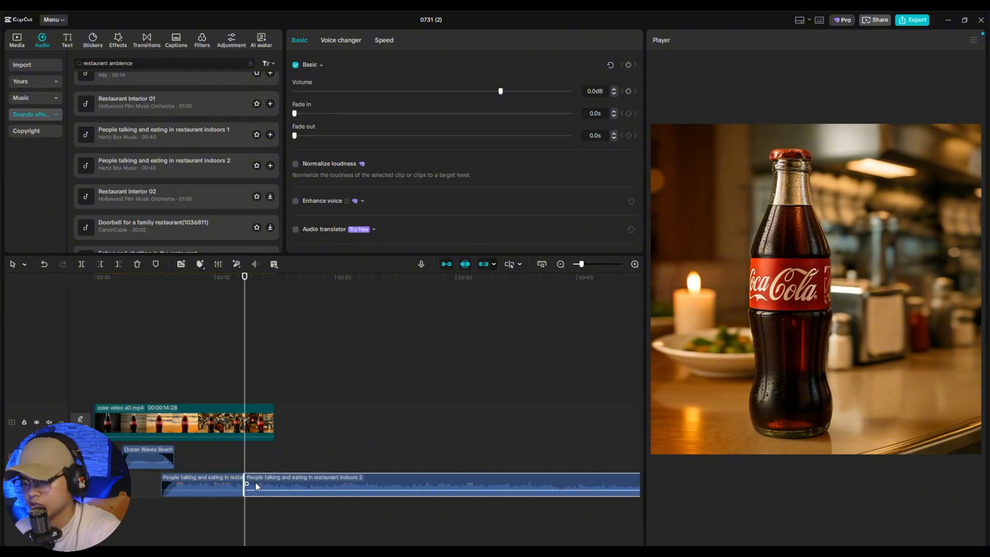
key("Delete")
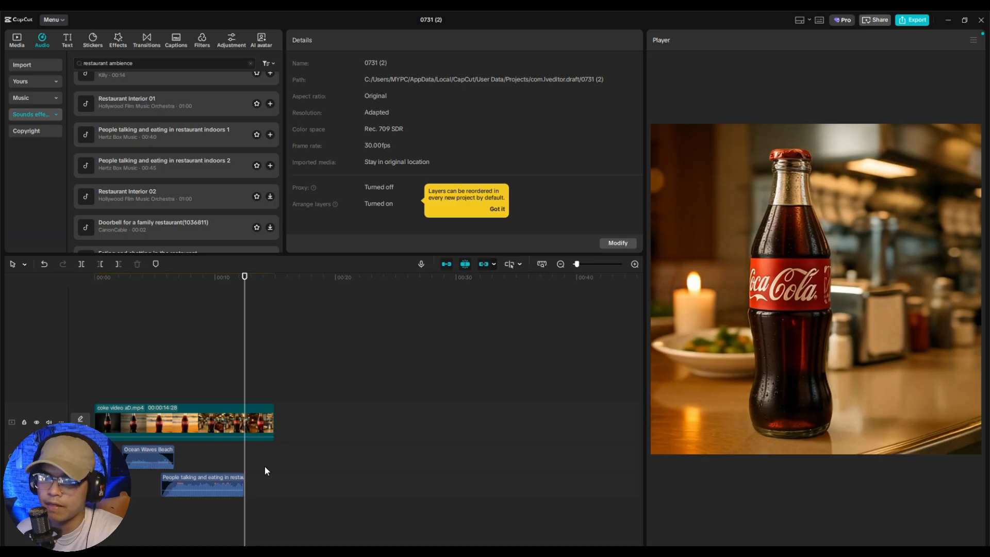
- Turn on Normalize loudness for the restaurant audio clip
left_click(222, 478)
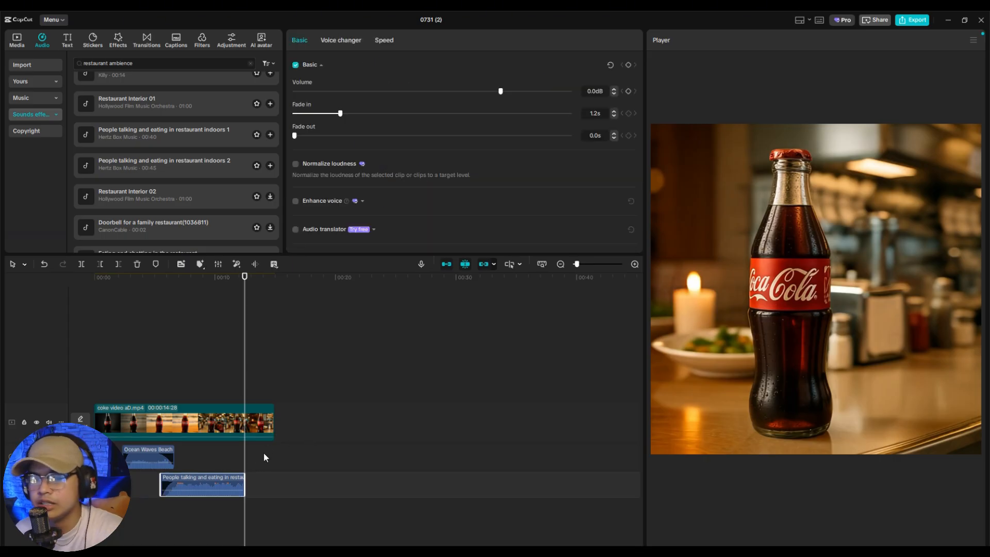
mouse_move(227, 481)
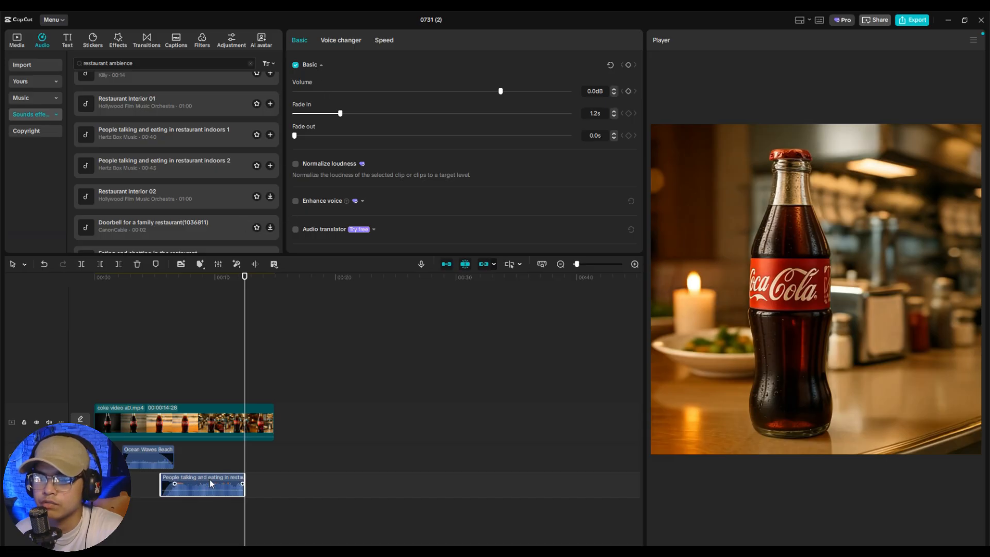
left_click(273, 478)
left_click(228, 477)
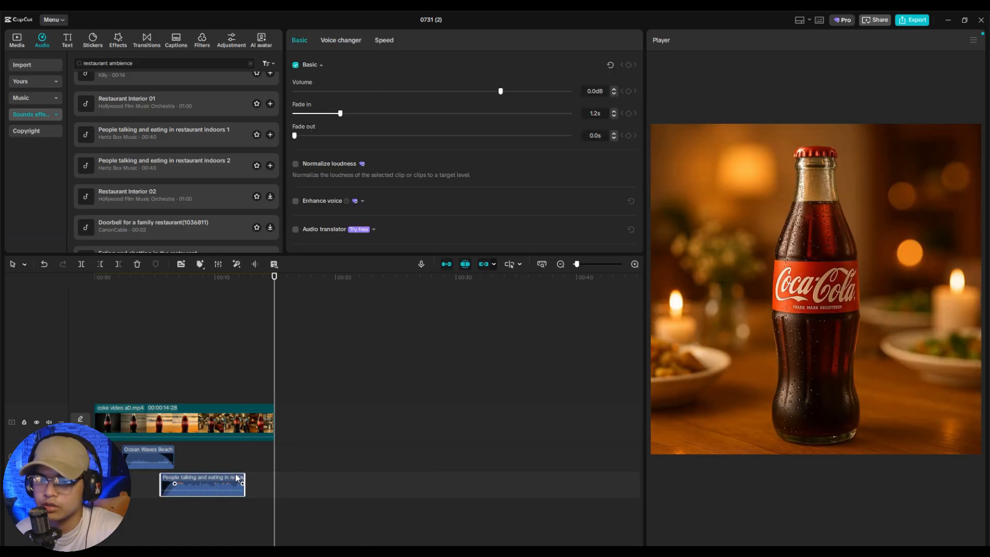
left_click(348, 447)
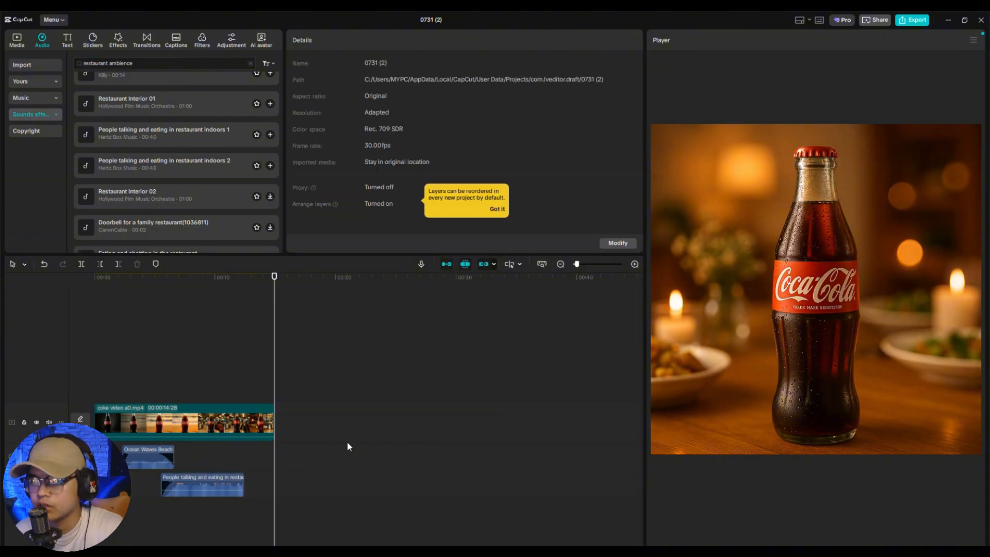
left_click(209, 485)
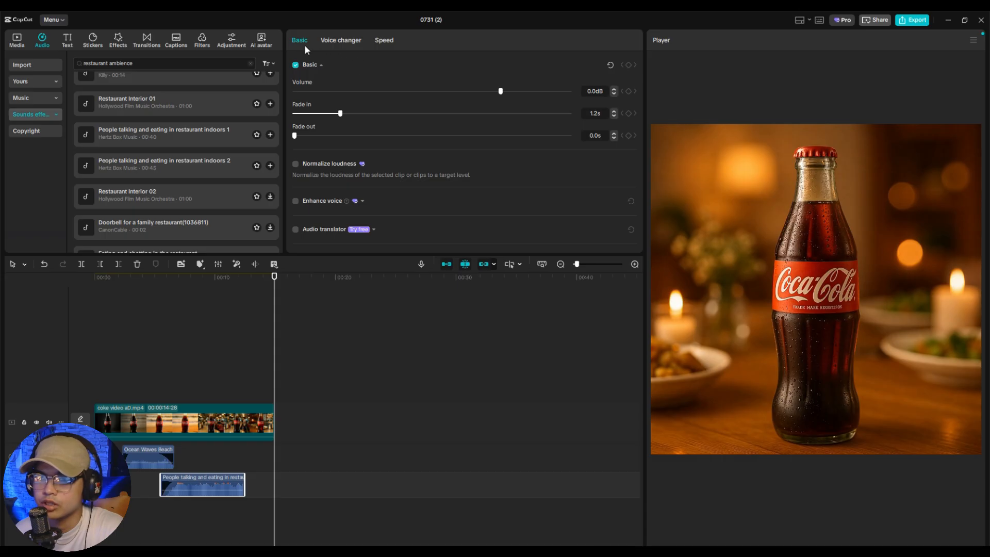
left_click(295, 164)
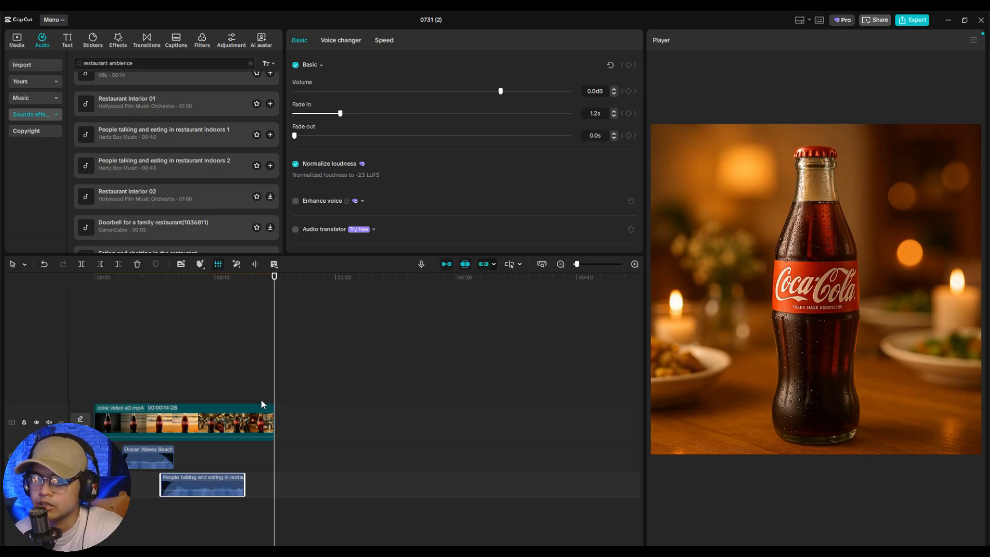
- Play the diner scene to check the restaurant audio and give that clip a 0.9 s fade out
left_click(170, 371)
key("space")
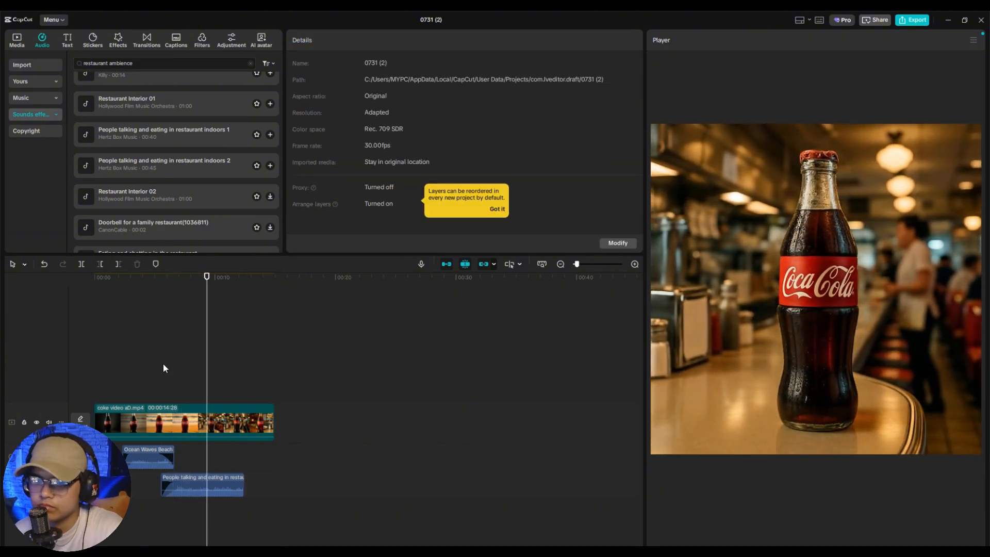
left_click(146, 368)
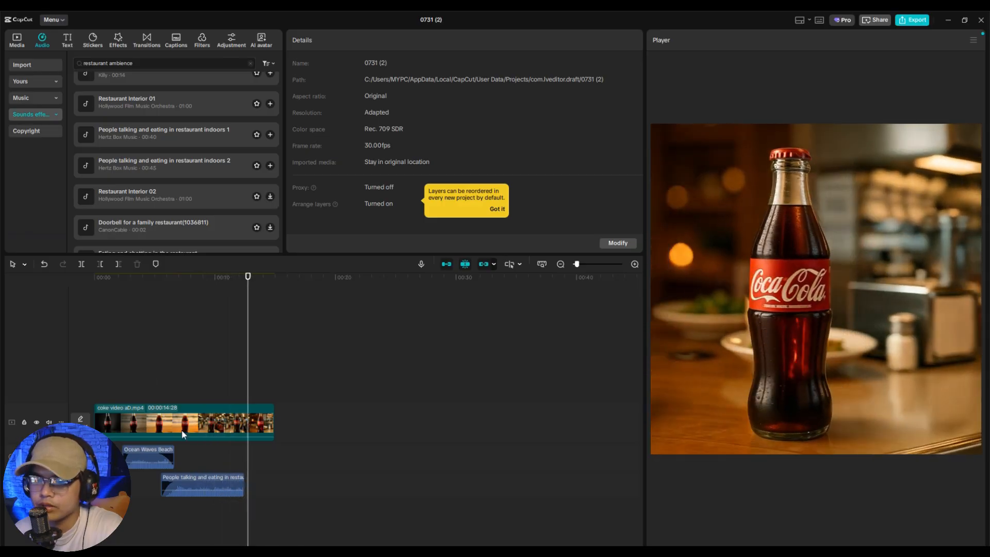
left_click(235, 483)
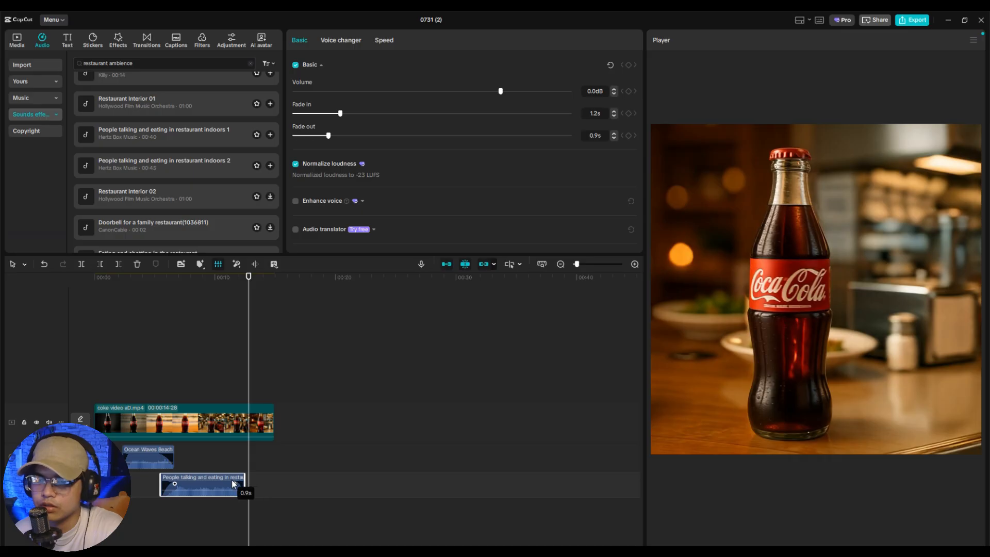
left_click_drag(232, 480, 231, 480)
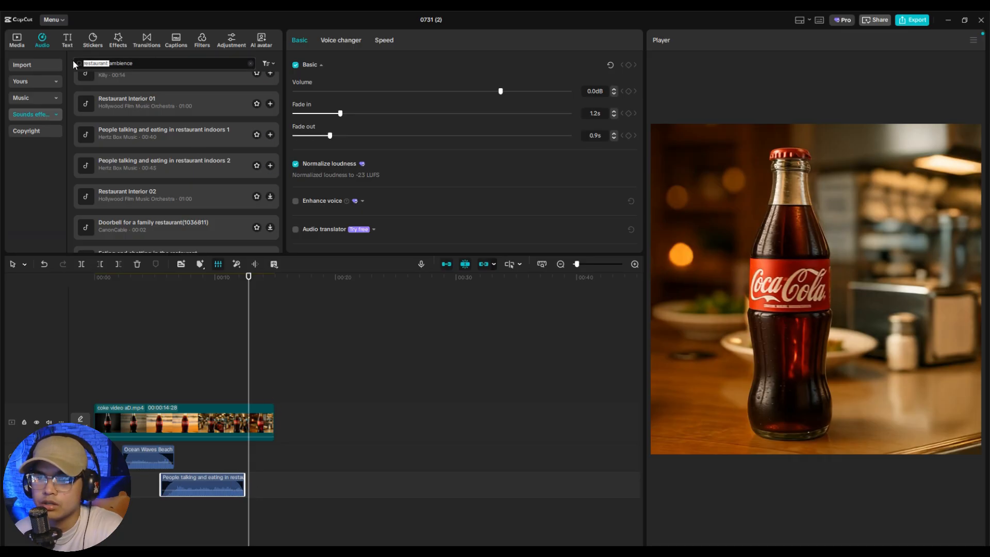
- Search the sound effects for "romantic dinner", preview Romantic impression jingle _ magnificent and add it beneath the start of the candlelit dinner scene
left_click_drag(155, 64, 69, 63)
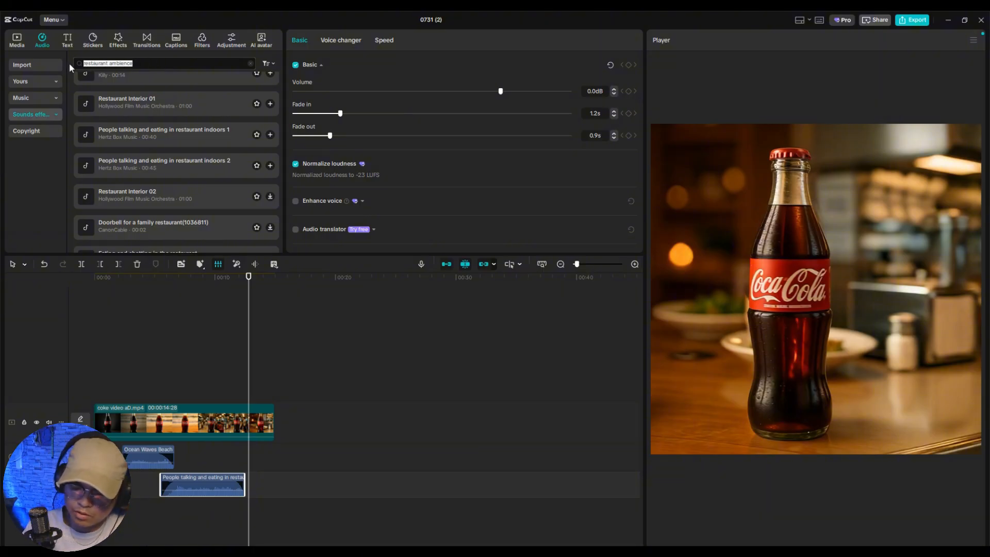
type("ro")
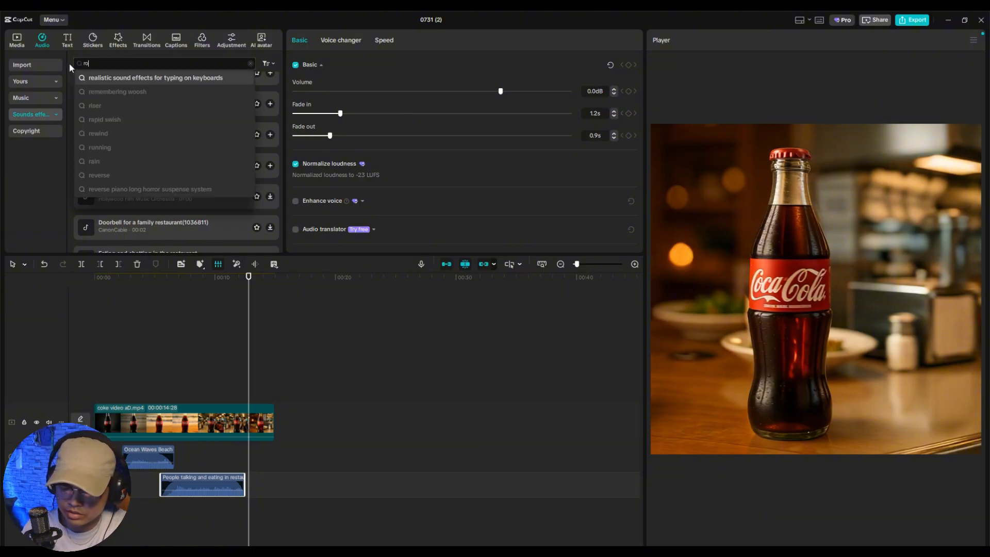
type("mantic dinner")
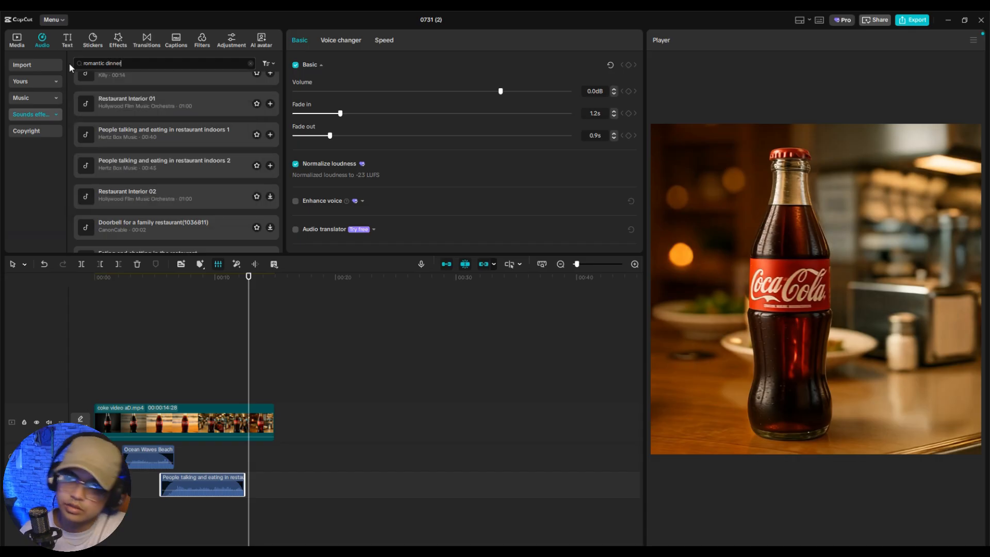
key("Return")
scroll(130, 139, "up", 1)
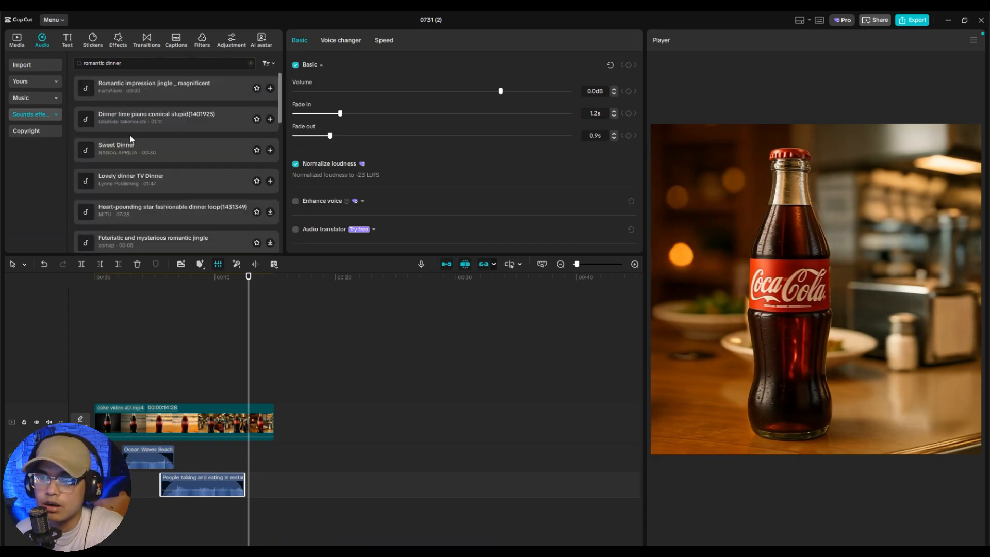
left_click(150, 91)
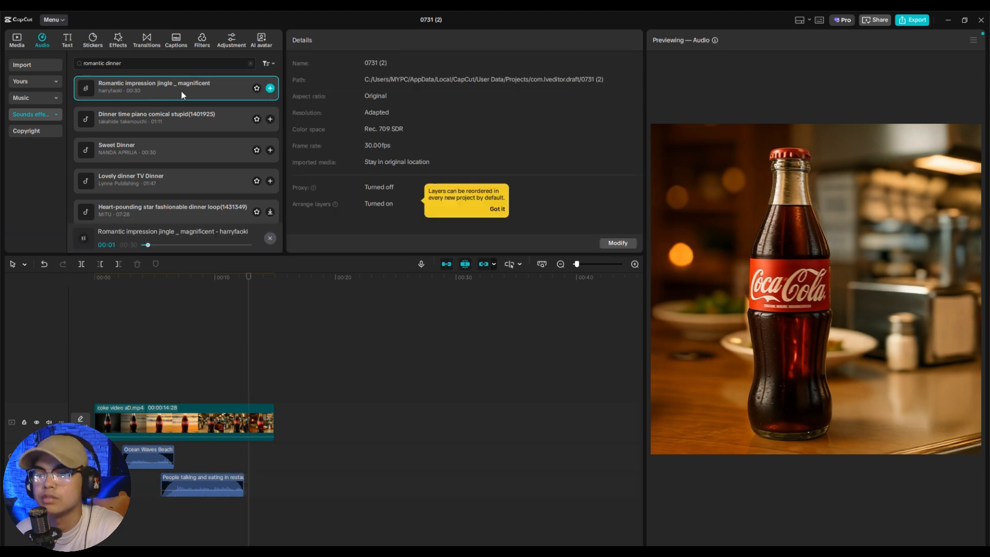
left_click_drag(184, 95, 242, 446)
- Play the candlelit dinner scene with the romantic jingle and trim the jingle's end back to the end of the video
left_click(234, 369)
key("space")
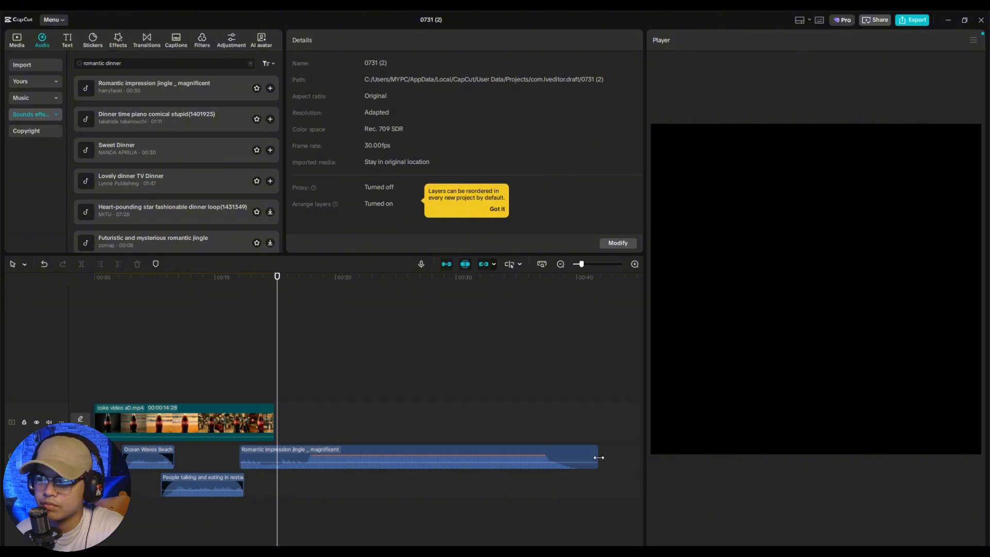
left_click_drag(596, 459, 277, 458)
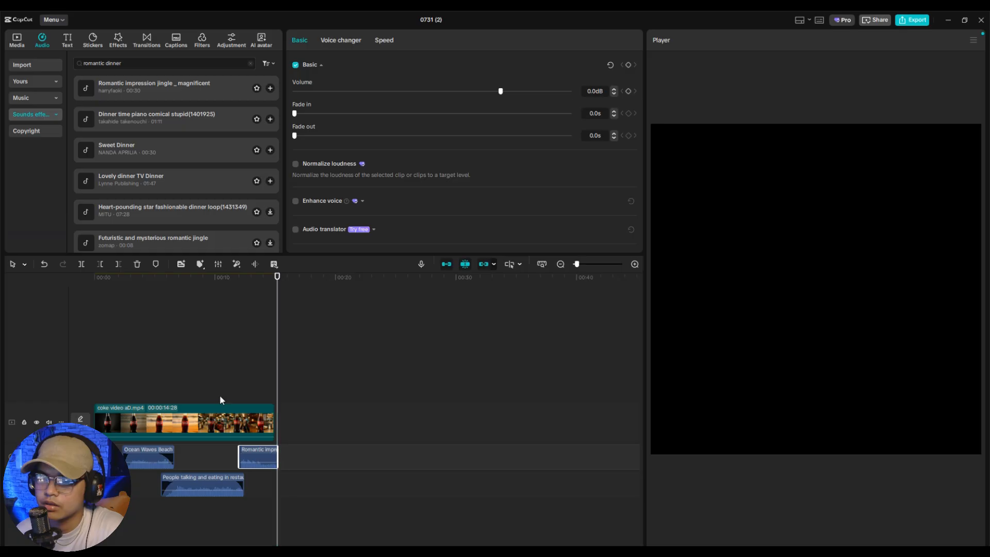
- Play the last part of the video to check the change from the restaurant audio to the romantic jingle
left_click(219, 384)
key("space")
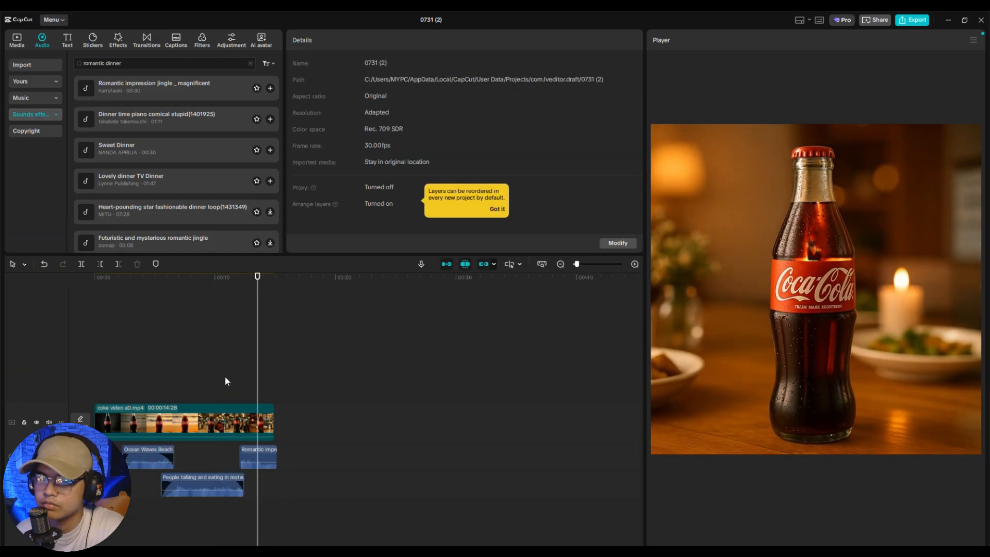
left_click(240, 484)
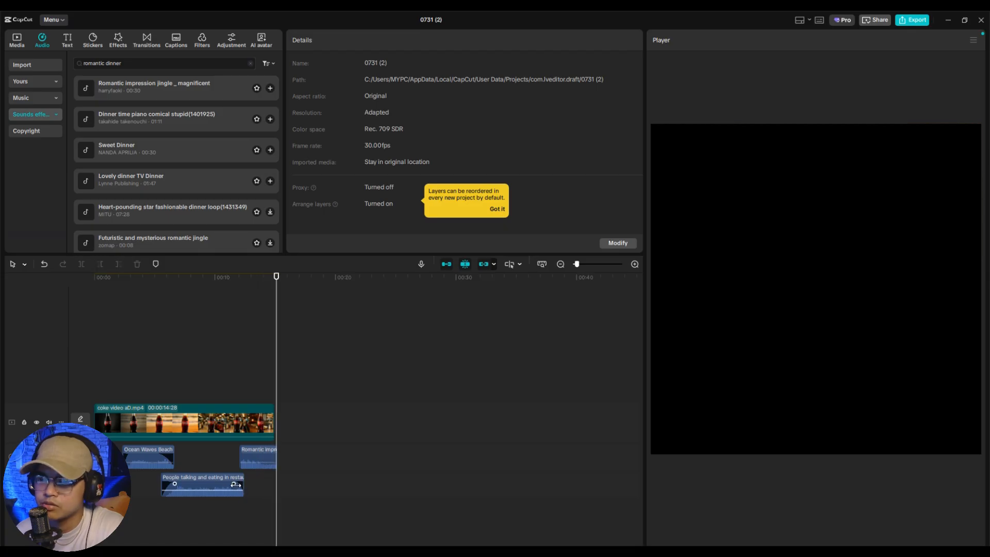
left_click(236, 388)
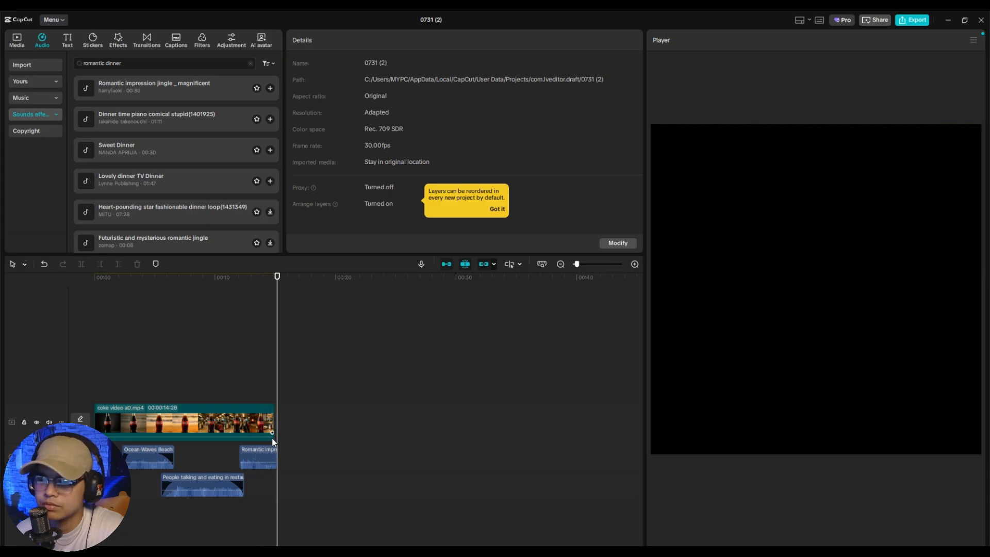
- Trim the romantic jingle's end to the end of the video clip and play the change into the candlelit dinner scene
left_click(276, 456)
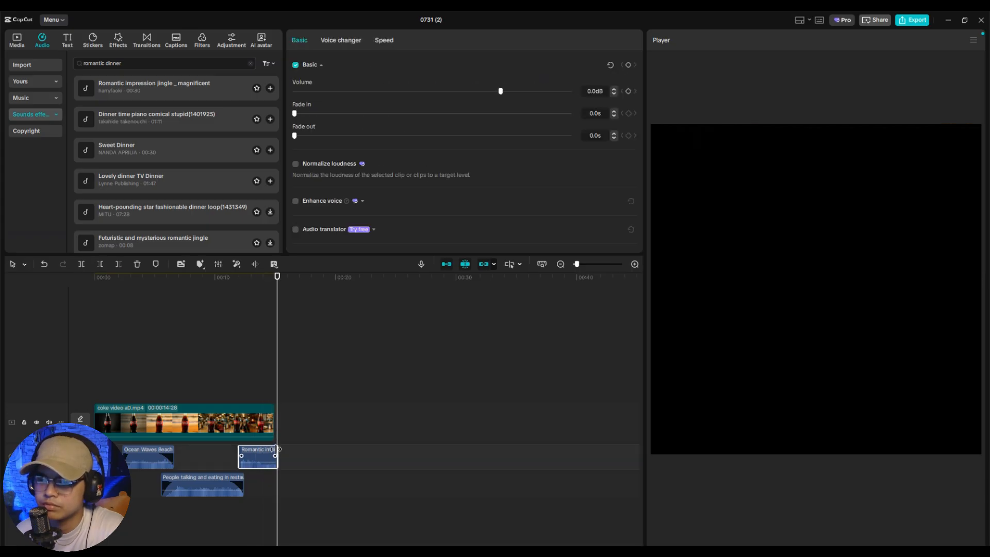
left_click_drag(270, 451, 270, 451)
left_click(229, 354)
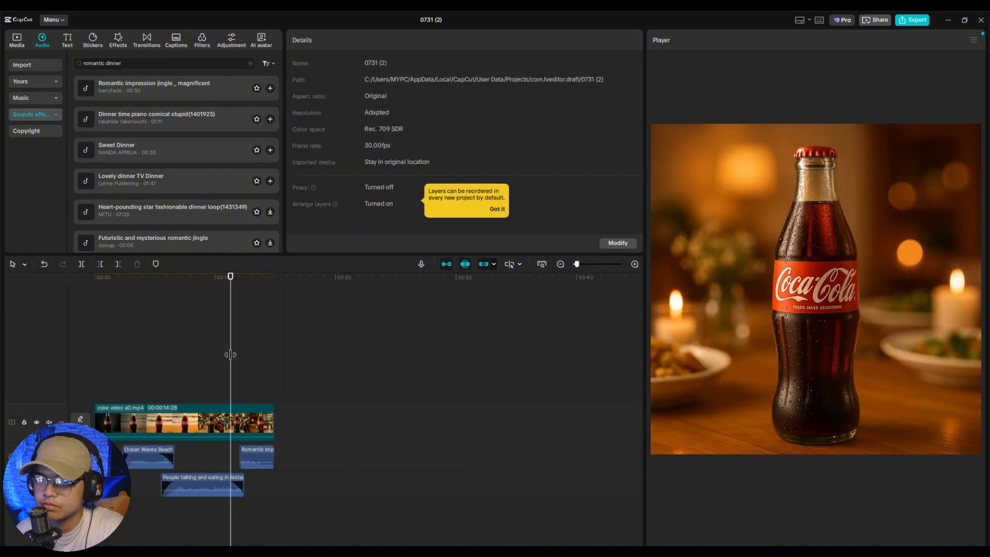
key("space")
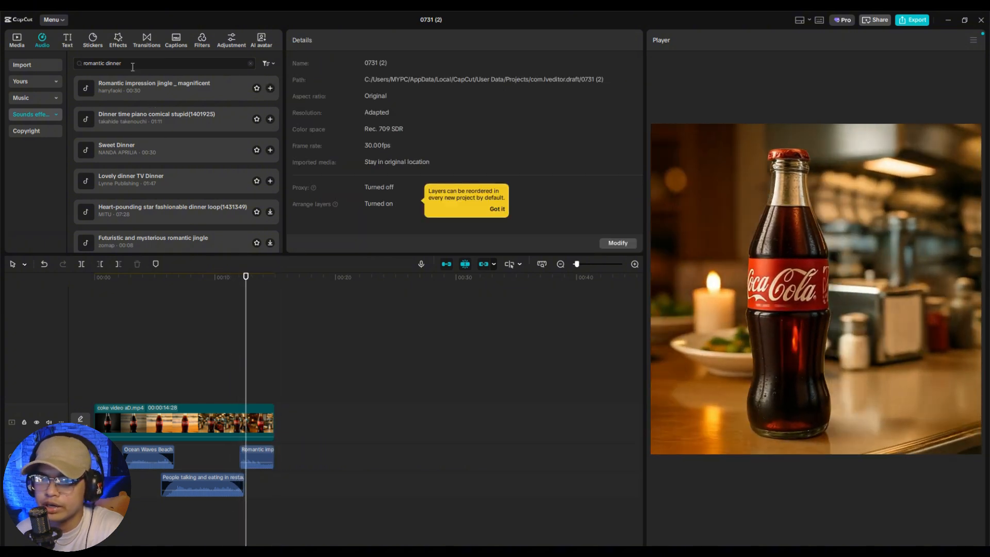
- Search the sound effects for "plates" and add Tableware, plates, spoons, forks, sounds to line up beneath the start of the romantic jingle
left_click_drag(76, 59, 44, 56)
left_click(148, 64)
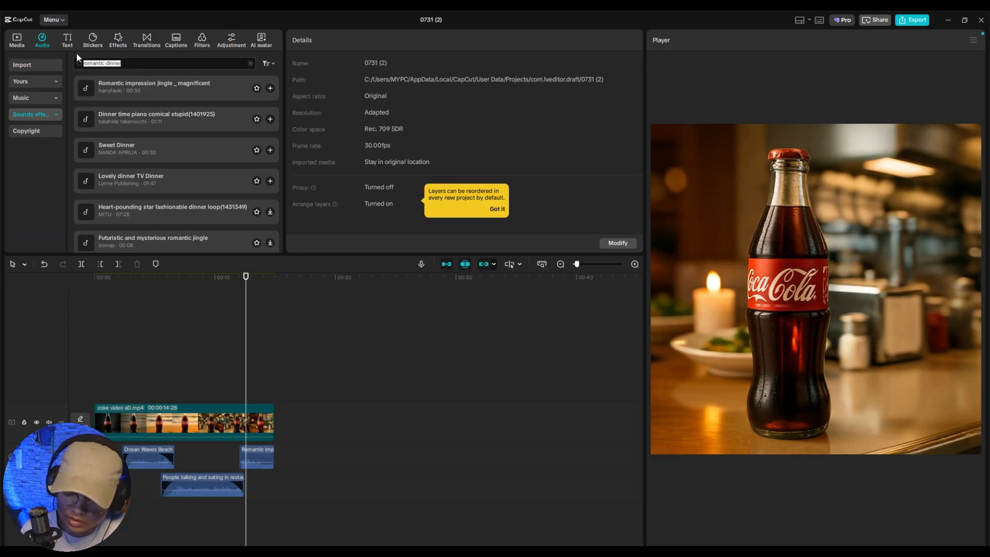
type("plates")
key("Return")
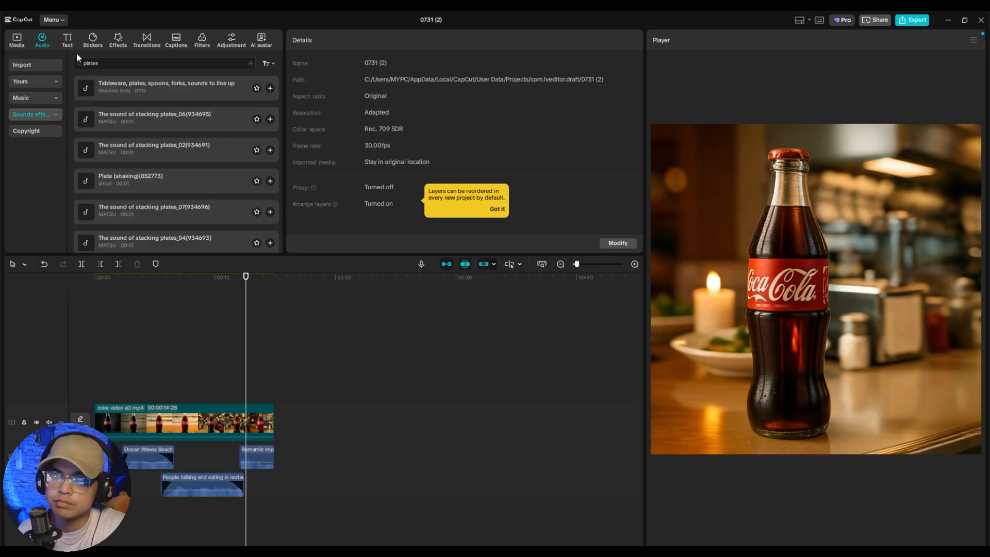
left_click(209, 97)
left_click_drag(229, 97, 236, 521)
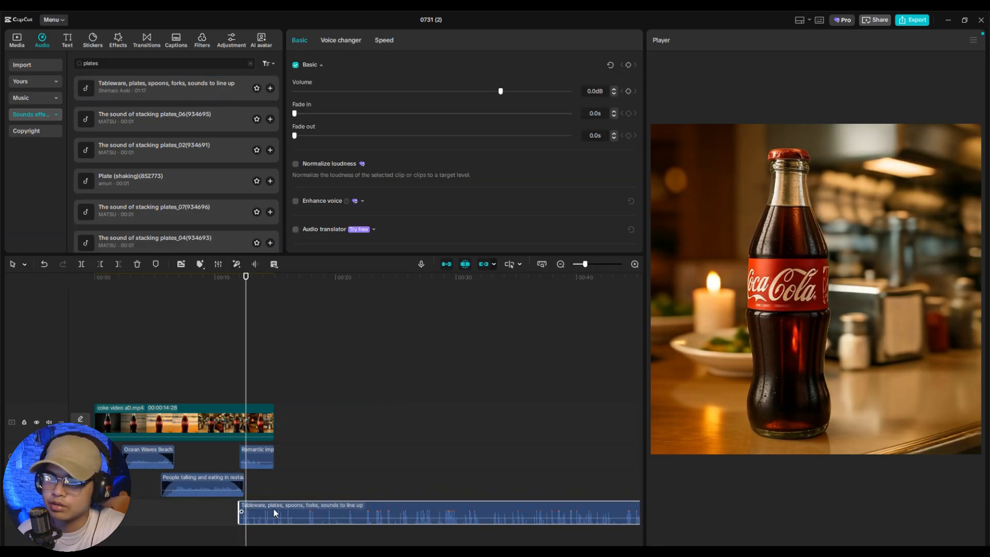
- Split the tableware sound at the end of the video and delete the part that runs past it
left_click(274, 379)
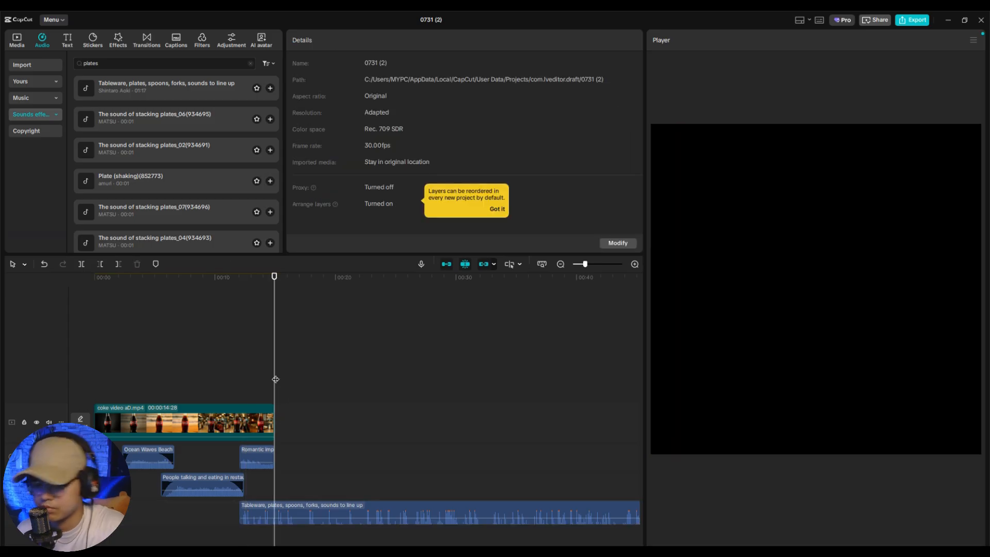
key("ctrl+b")
left_click(293, 509)
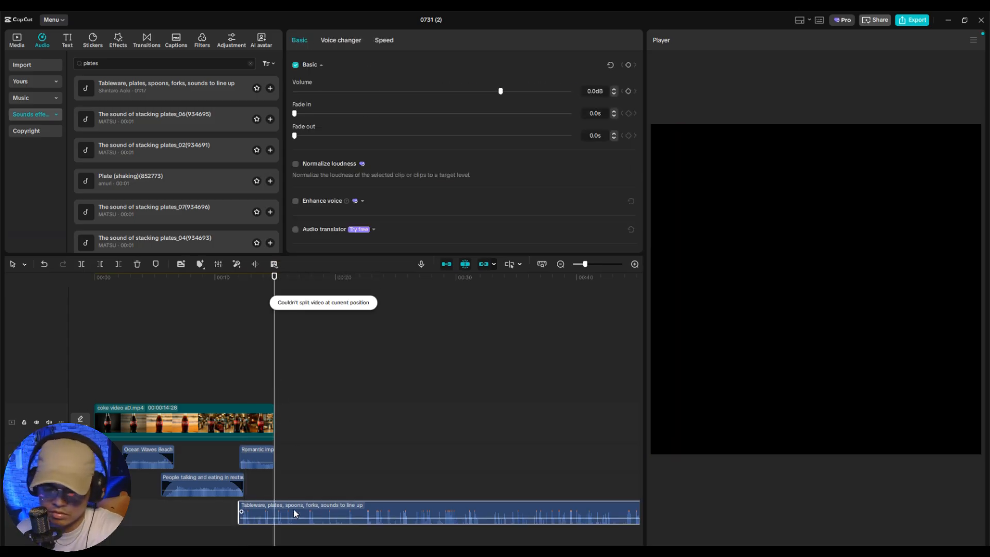
key("ctrl+b")
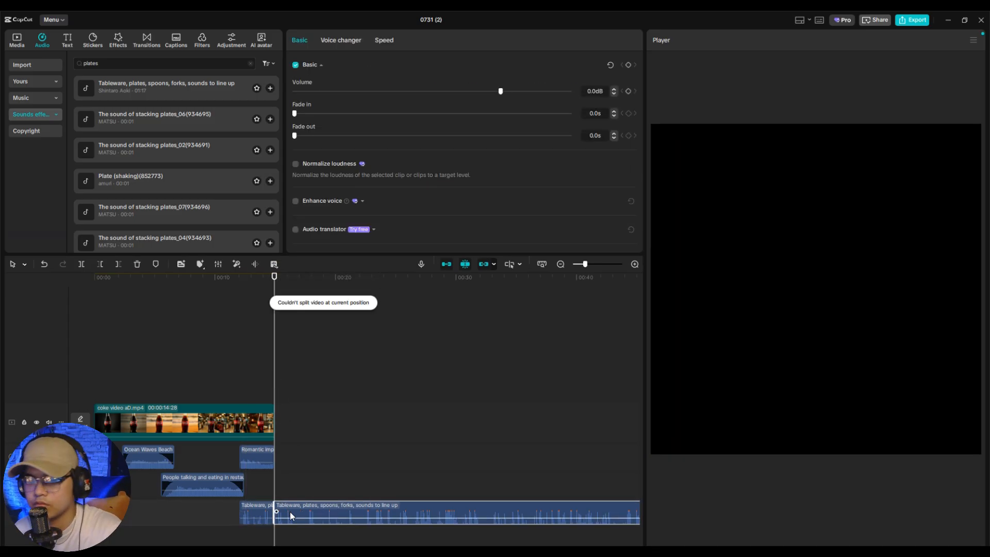
key("Delete")
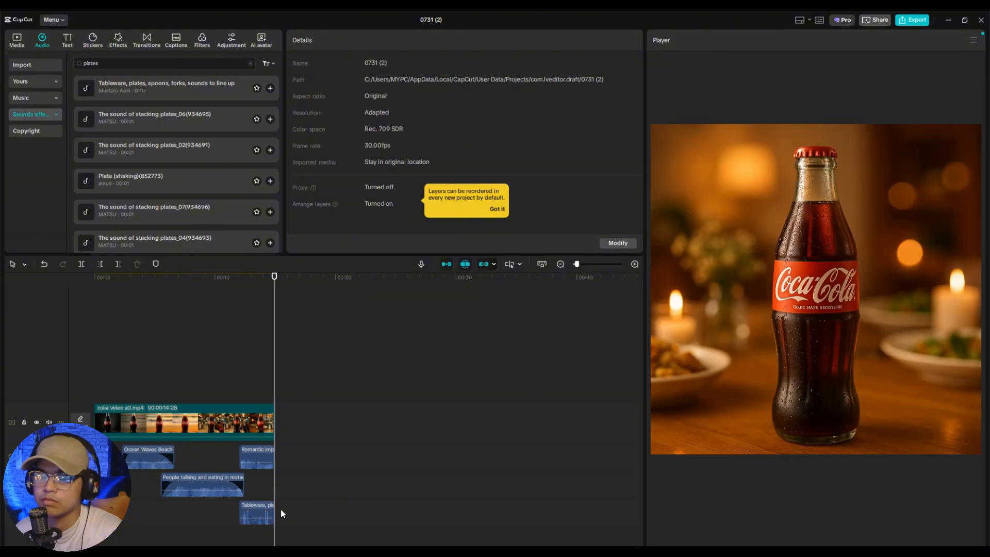
- Normalize the loudness of the tableware clip and play the video to check the layered sound effects
left_click(251, 516)
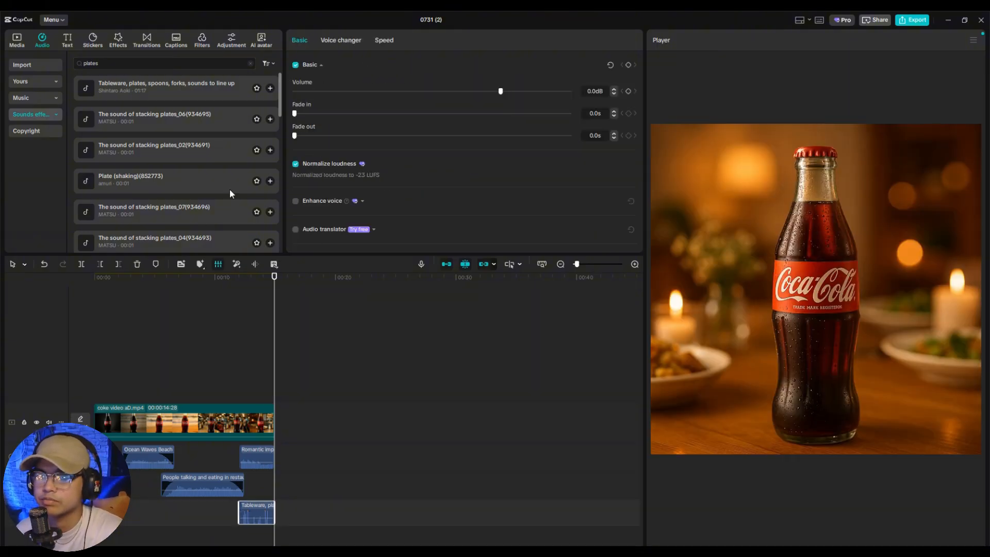
left_click(205, 294)
key("space")
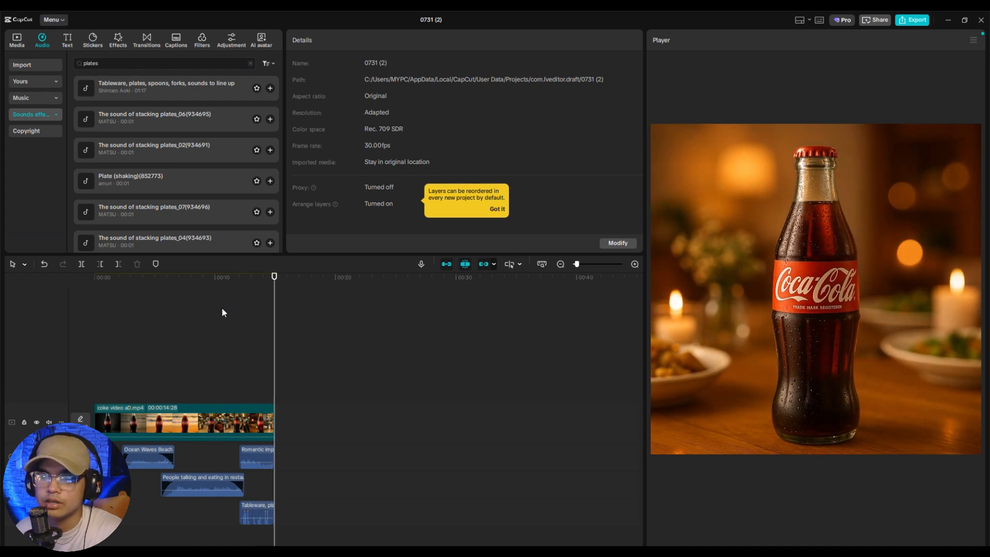
key("space")
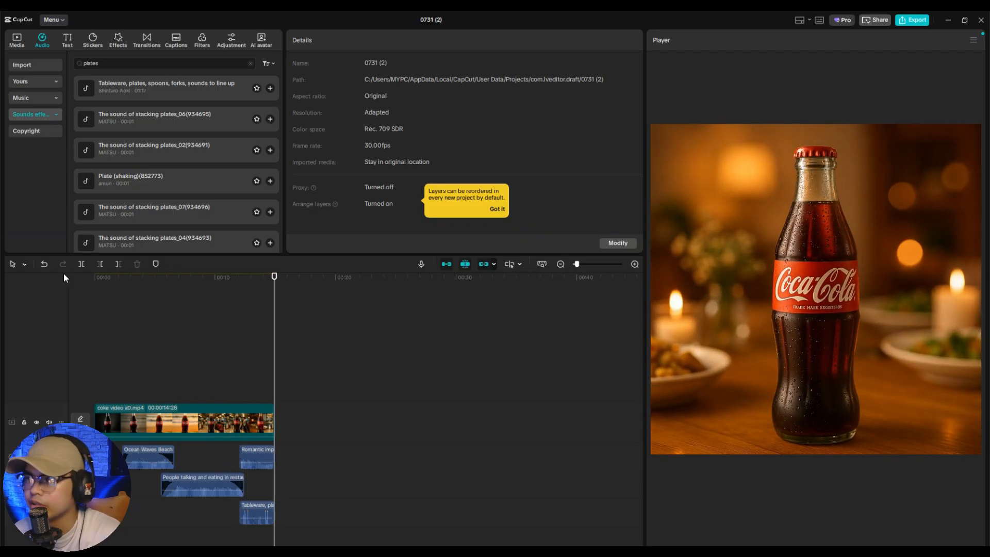
- Export the video as a 1080P H.264 mp4 at 30fps and close the sharing options without sharing it
left_click(911, 22)
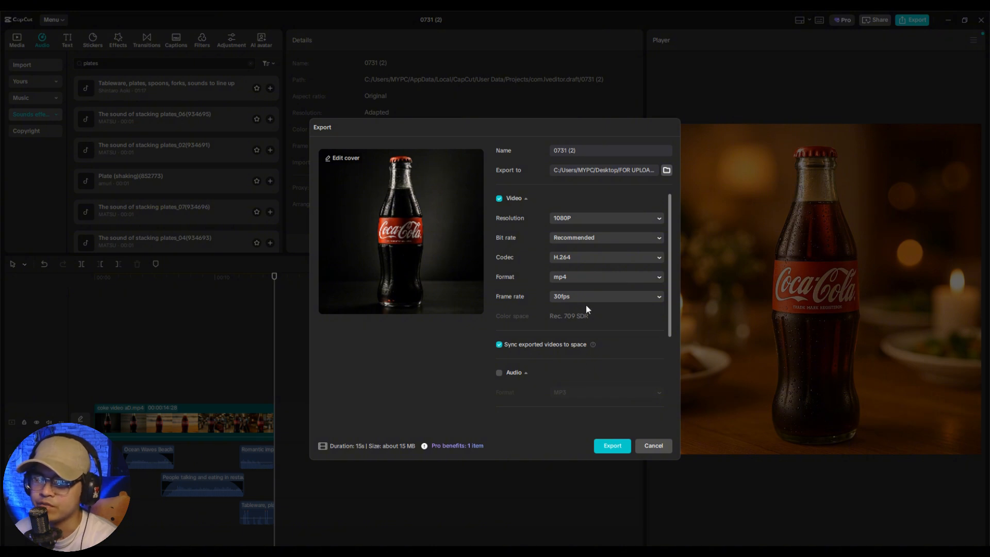
left_click(616, 448)
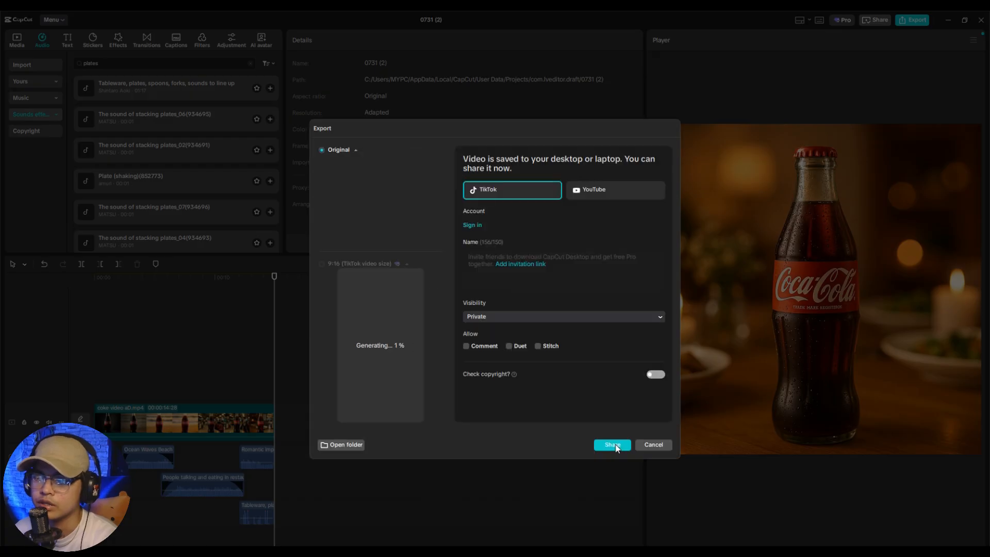
left_click(664, 450)
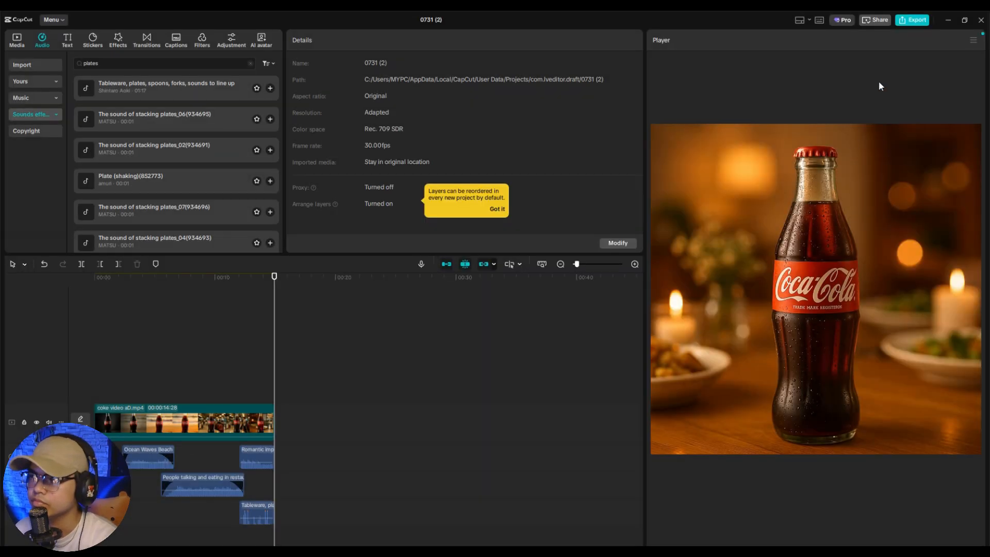